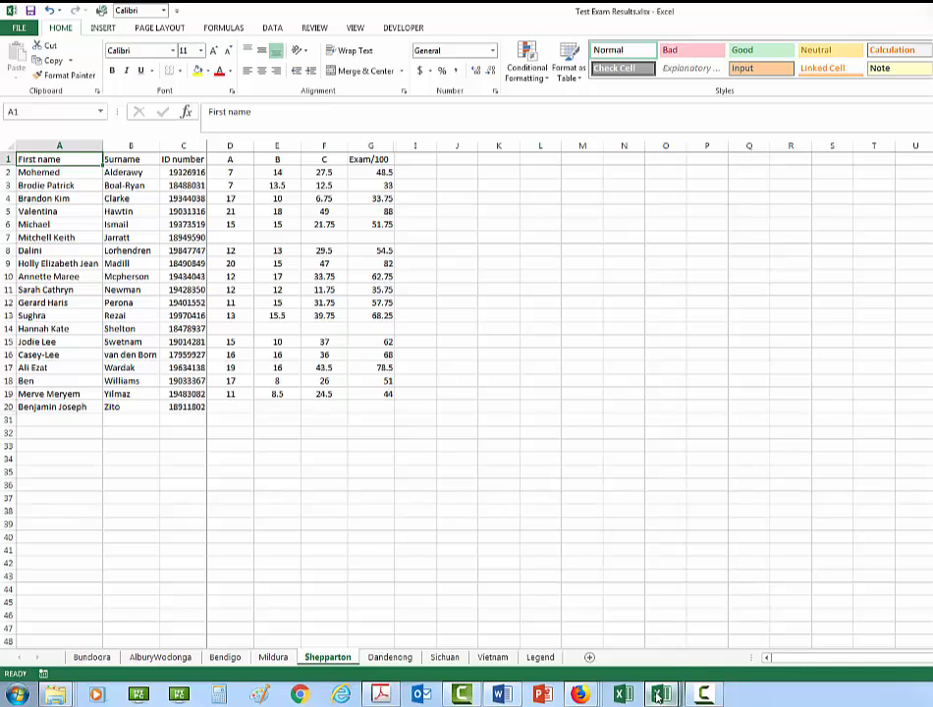
Step: In the FIN1FOF - SEM2 2018 - Results workbook, begin a VLOOKUP formula in I6 with B6 as the lookup value
mouse_move(661, 694)
click(531, 625)
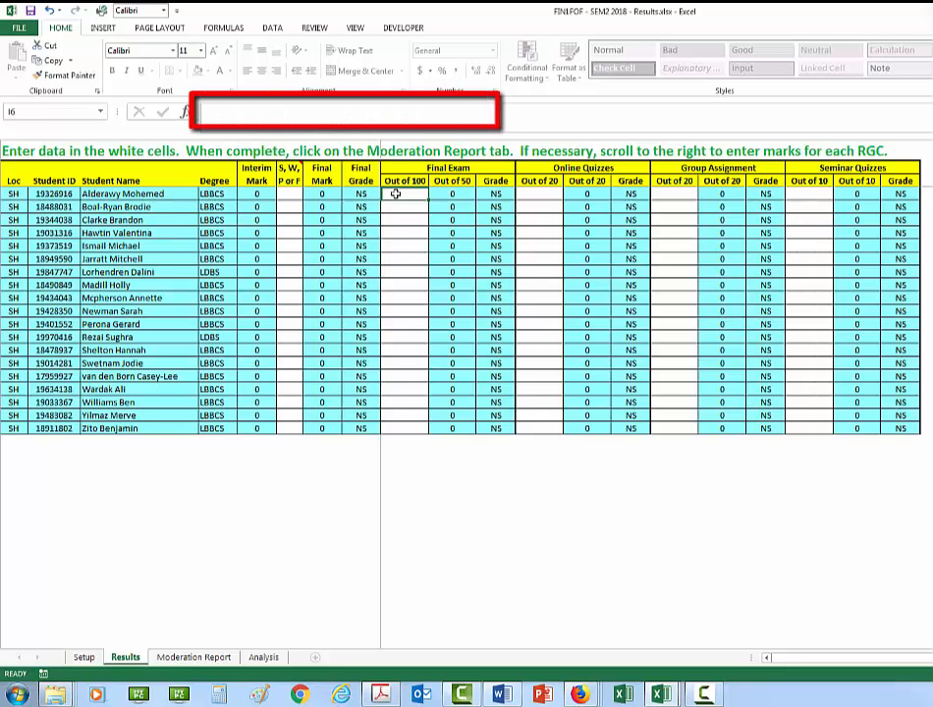
text(=)
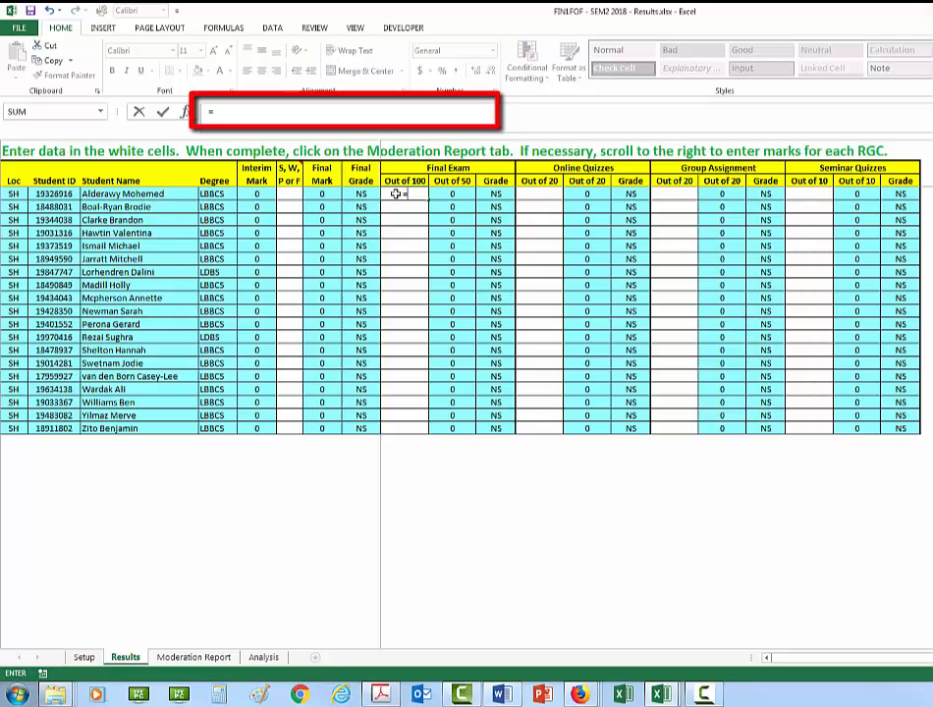
text(VL)
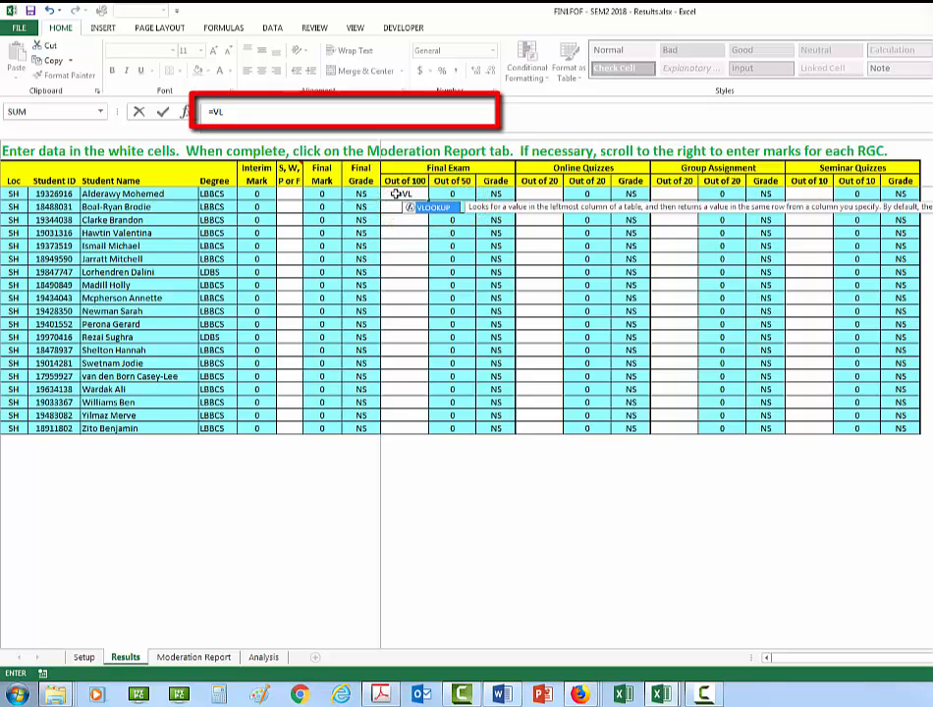
key(Tab)
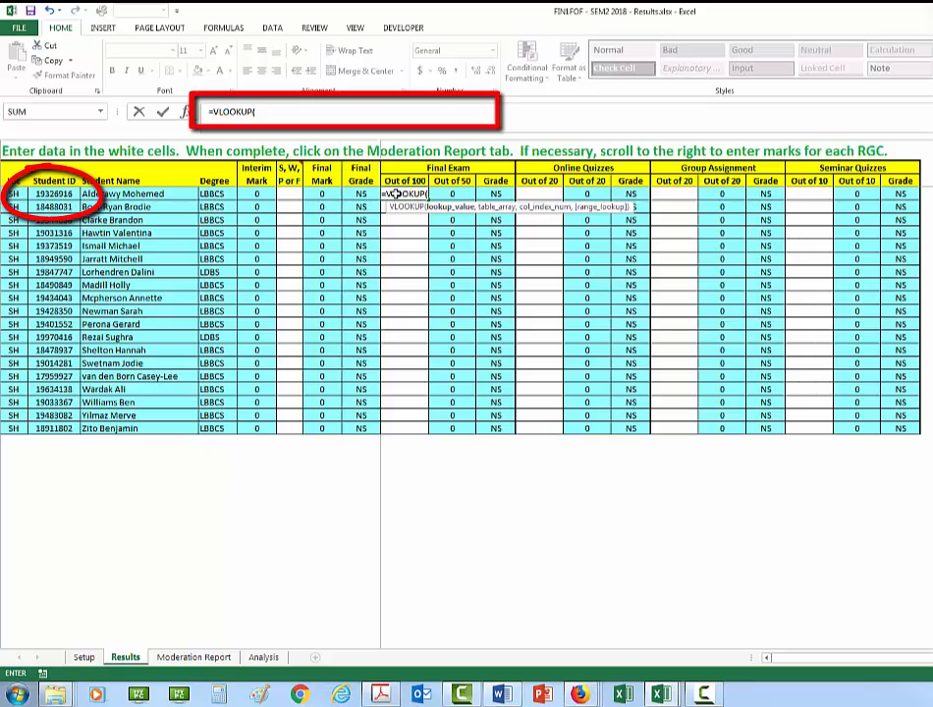
click(56, 195)
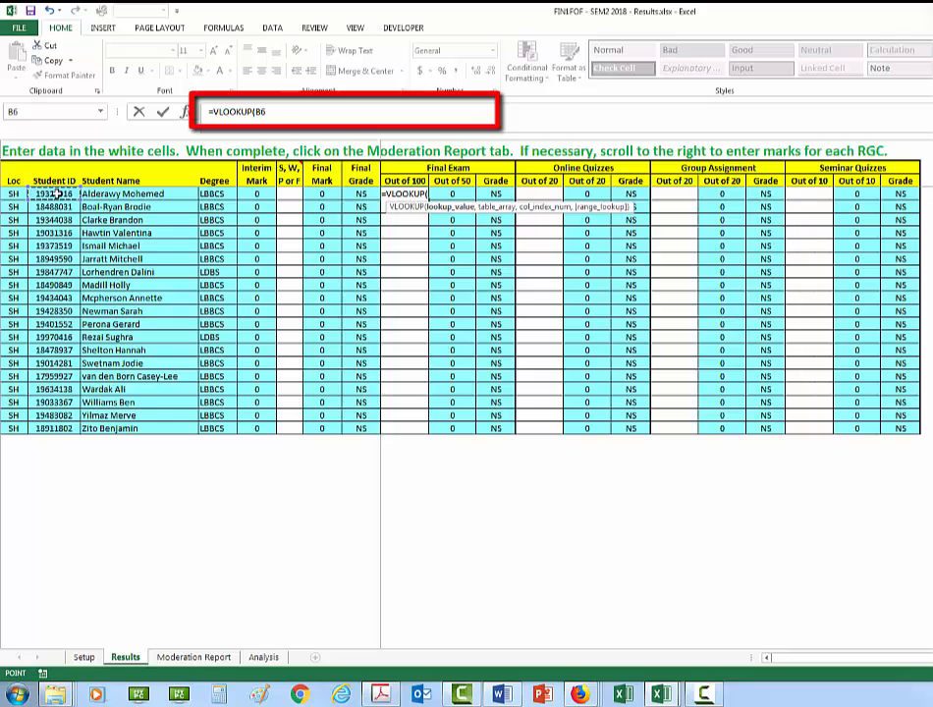
text(,)
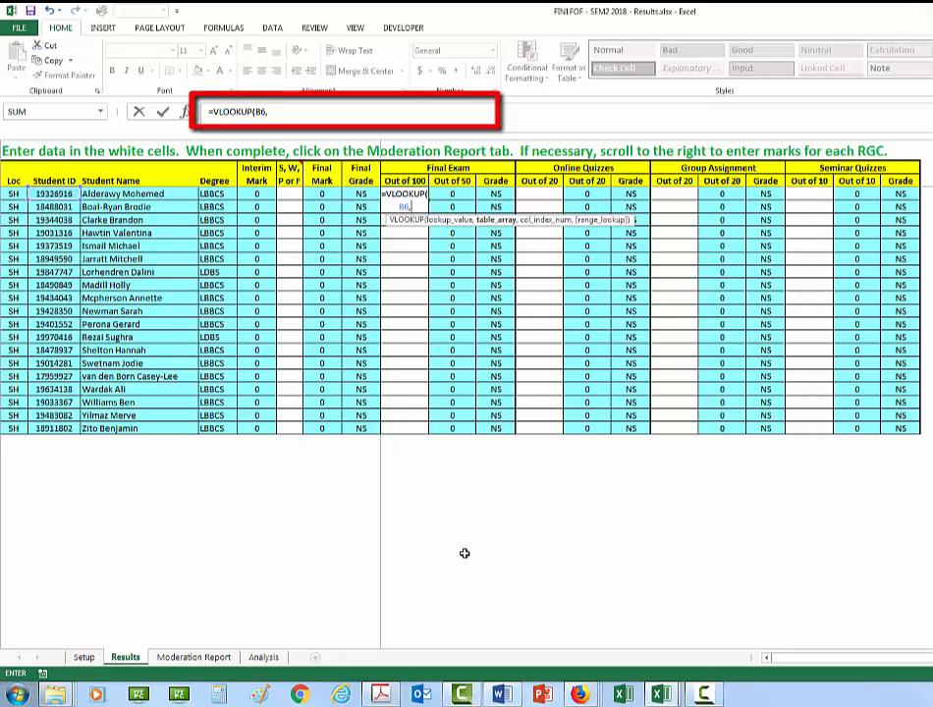
Step: Complete the I6 VLOOKUP with $C$2:$G$20 on the Shepparton sheet of Test Exam Results.xlsx, column index 5 and range lookup 0
mouse_move(658, 695)
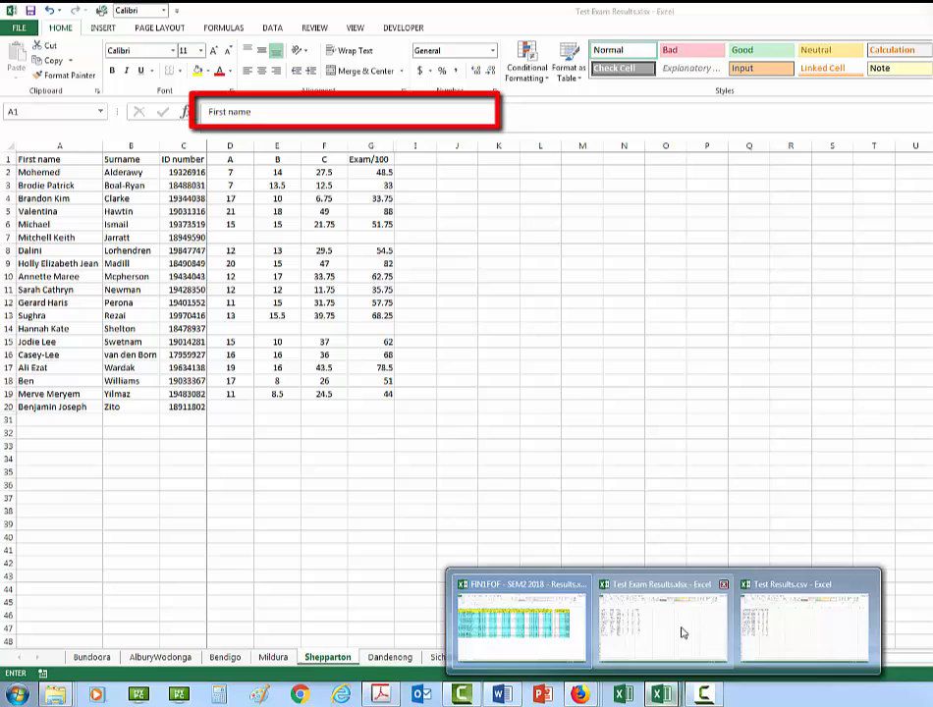
click(682, 633)
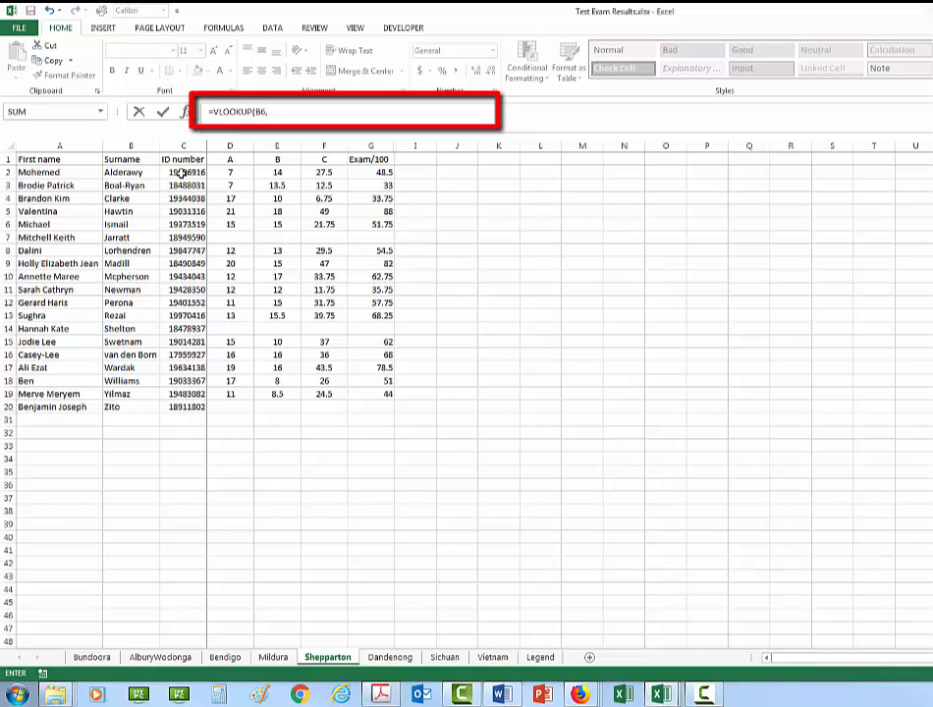
drag(180, 172, 362, 405)
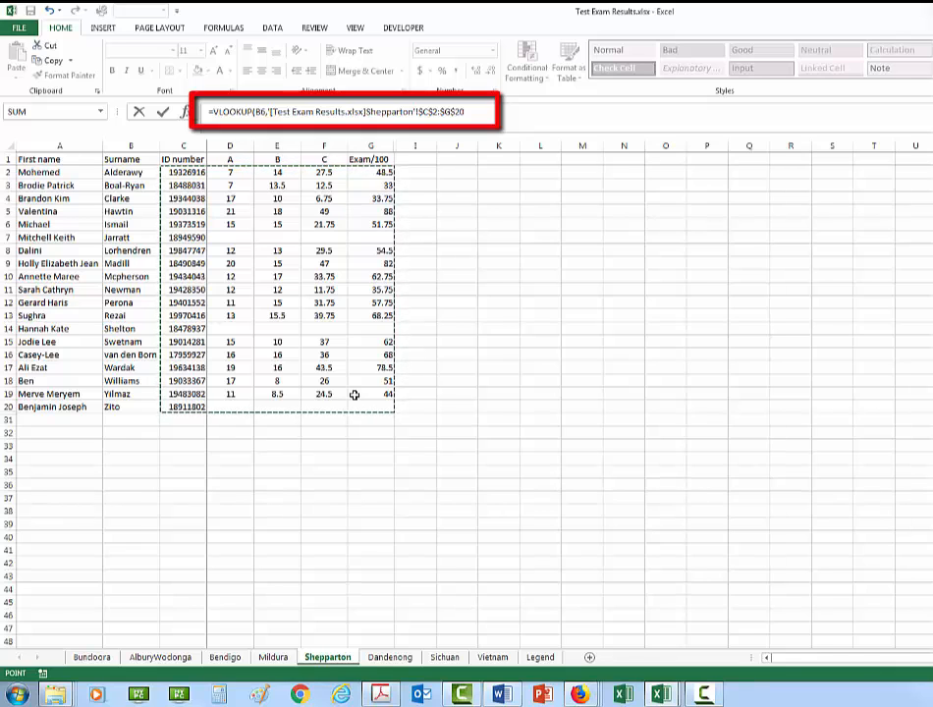
text(,)
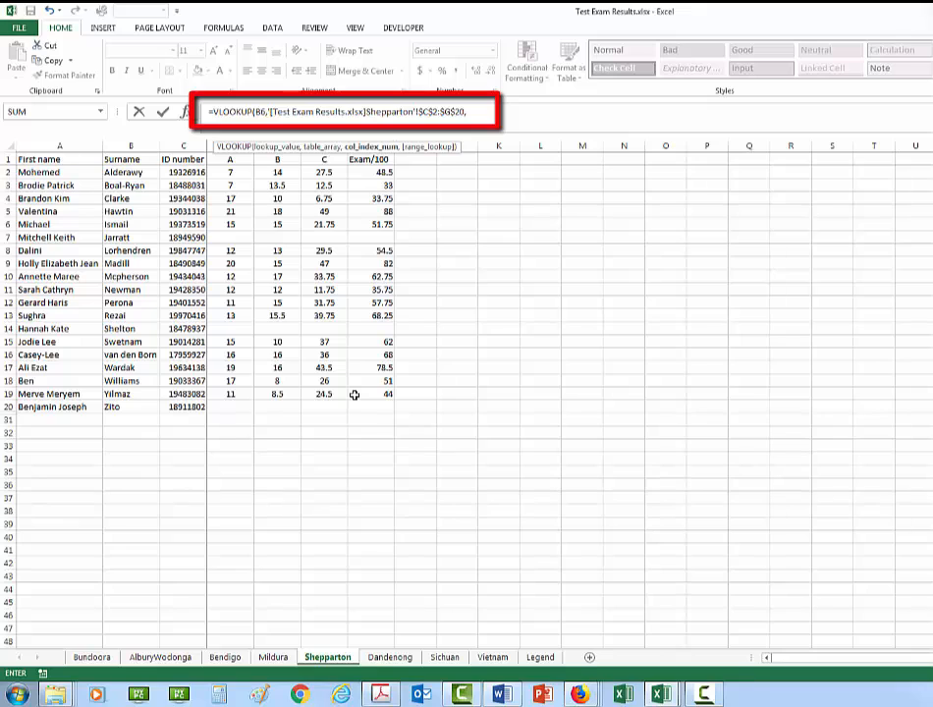
text(5,)
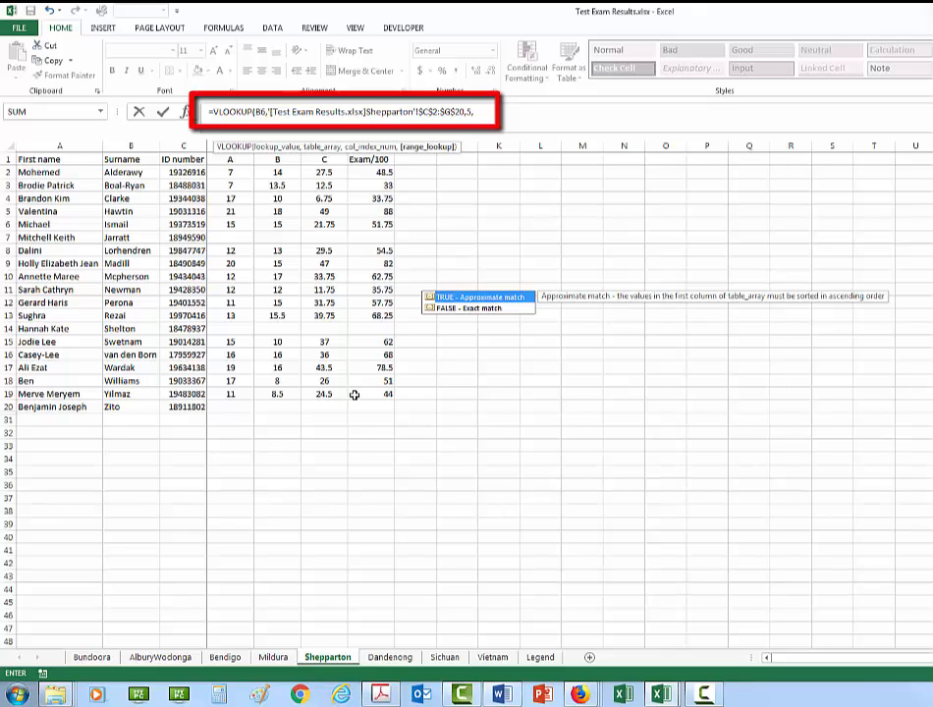
text(0)
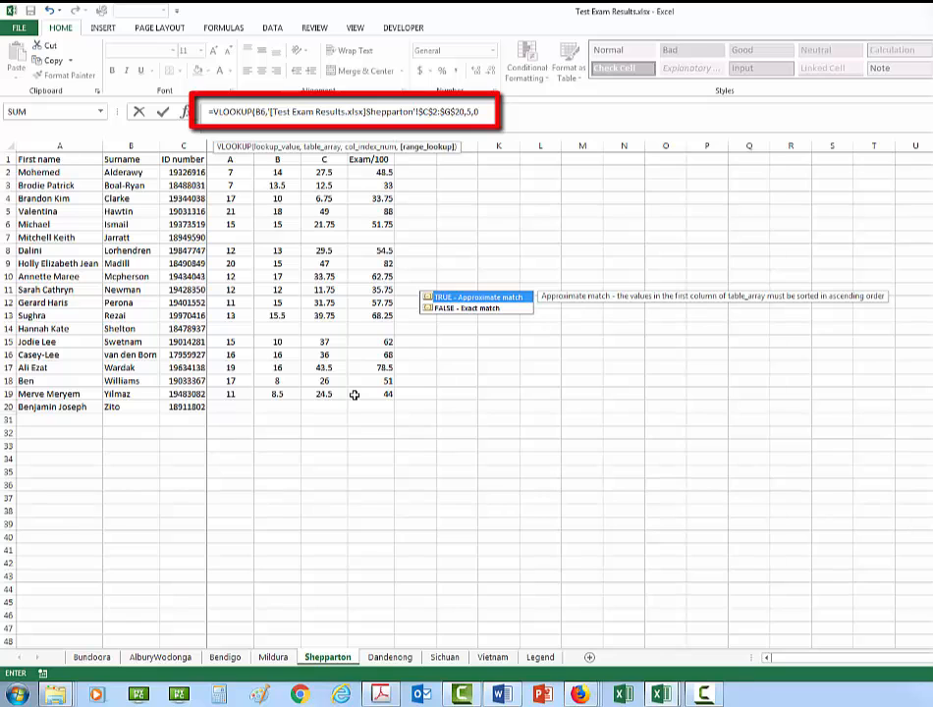
text())
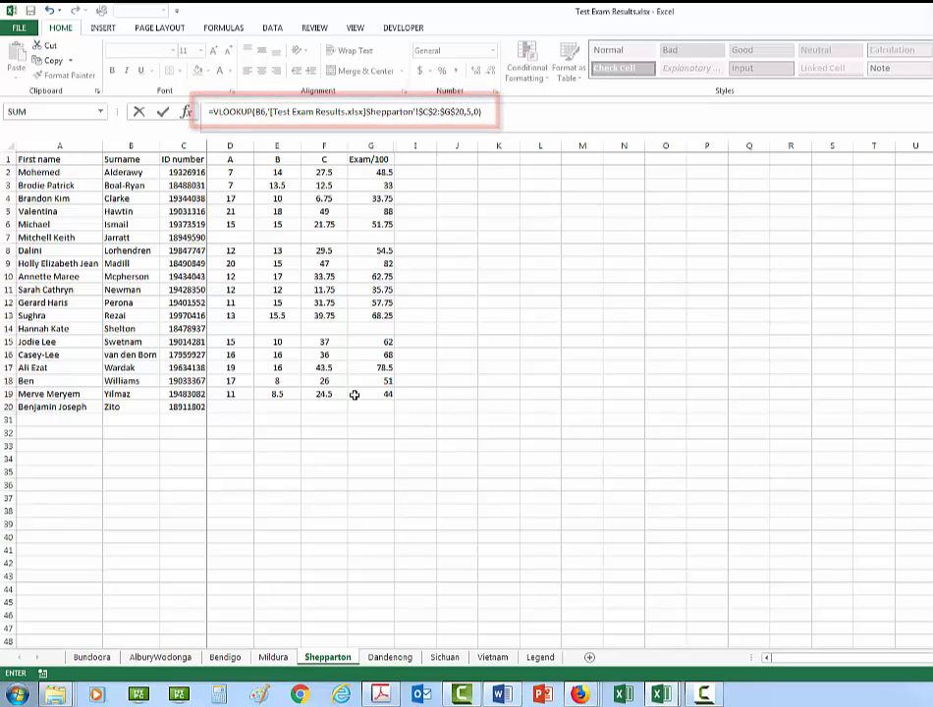
key(Return)
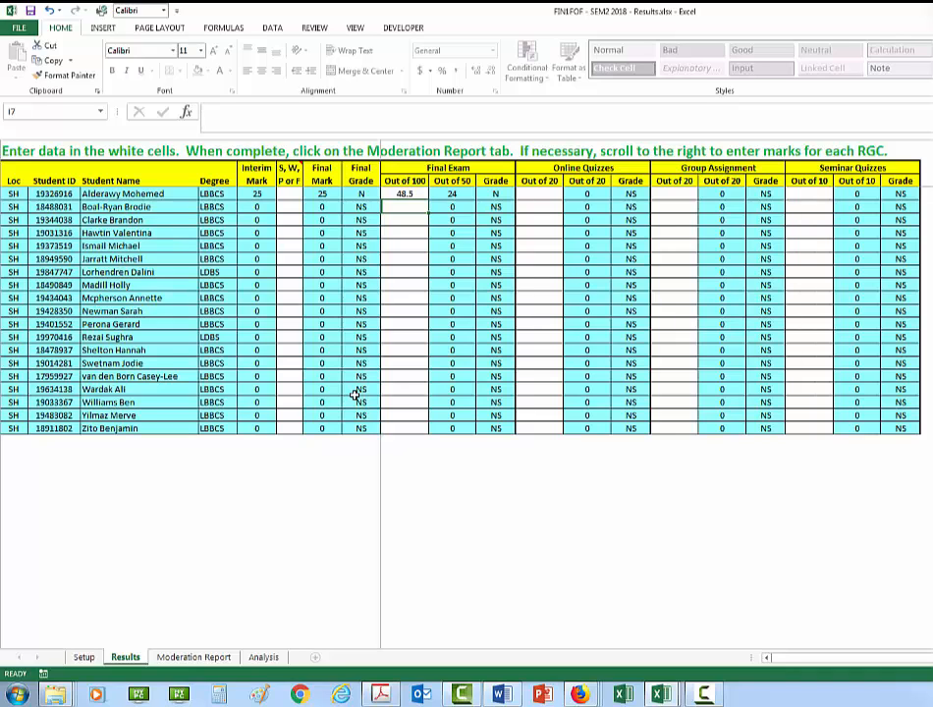
Step: Fill the I6 exam lookup down to I24 and clear the cells of students without an exam mark: I11, I18 and I24
click(404, 195)
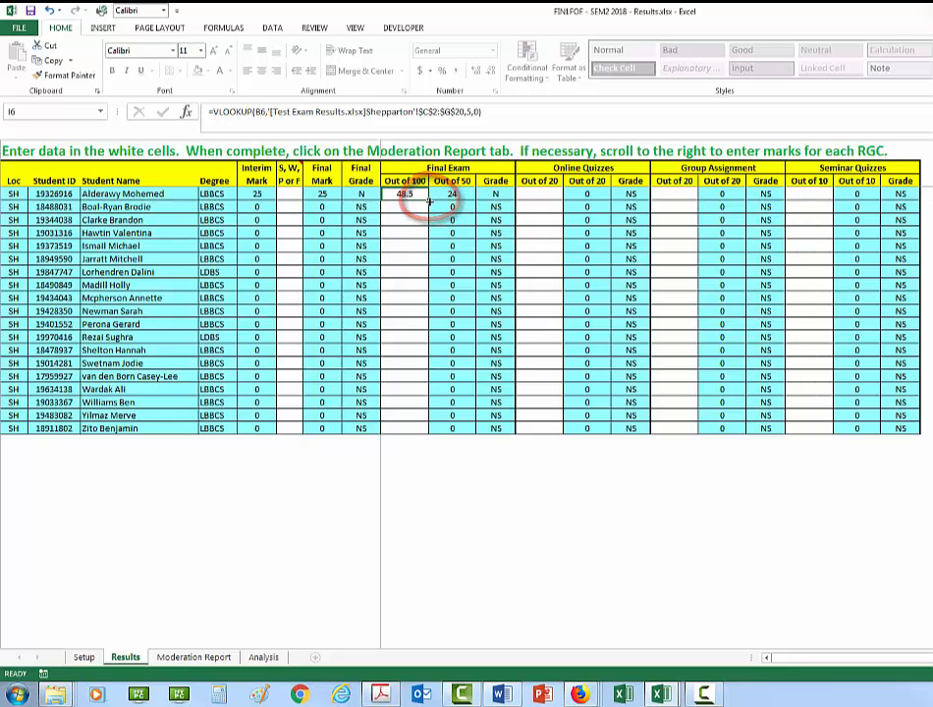
drag(429, 201, 414, 436)
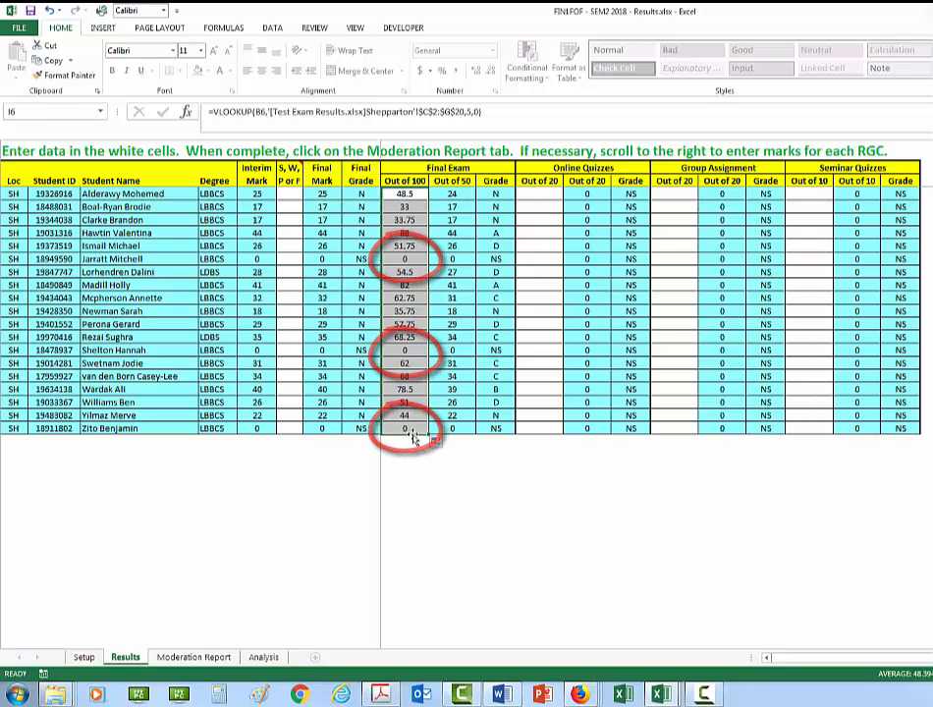
click(392, 260)
key(Delete)
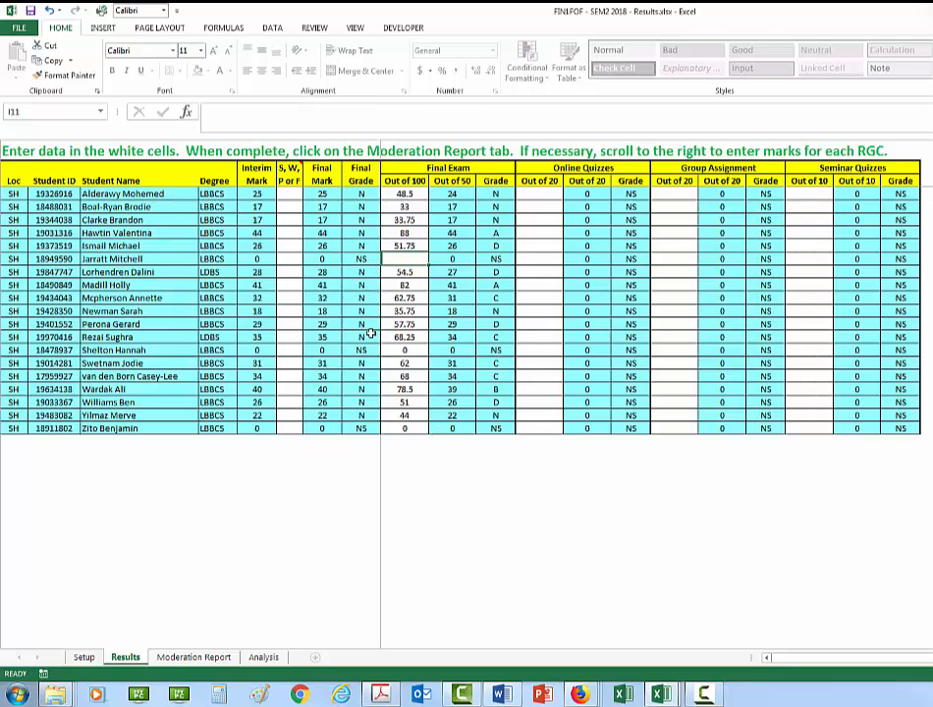
click(401, 352)
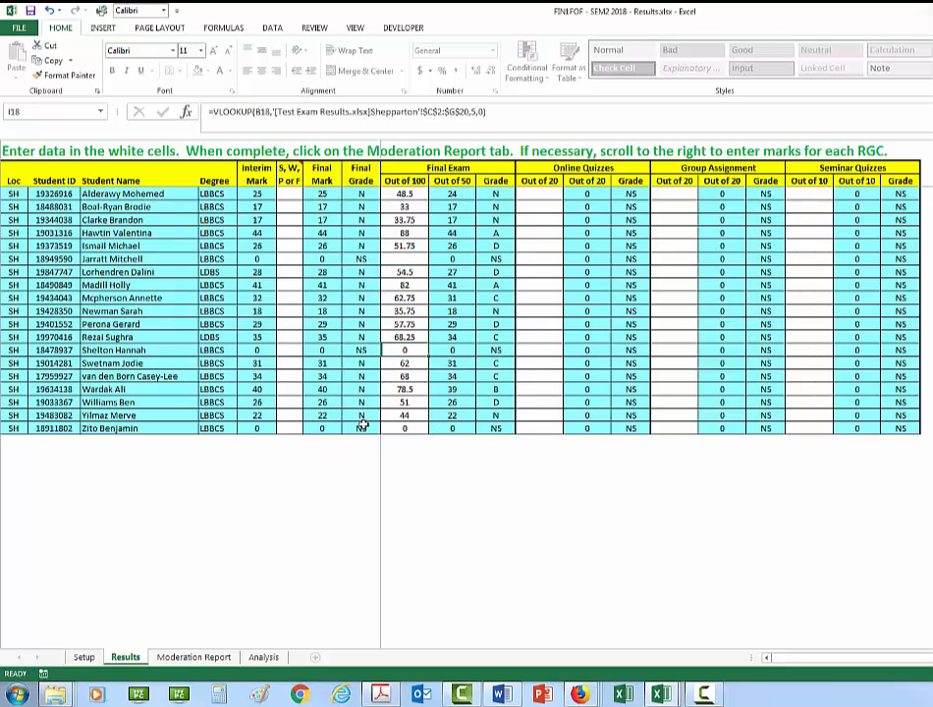
key(Delete)
click(393, 429)
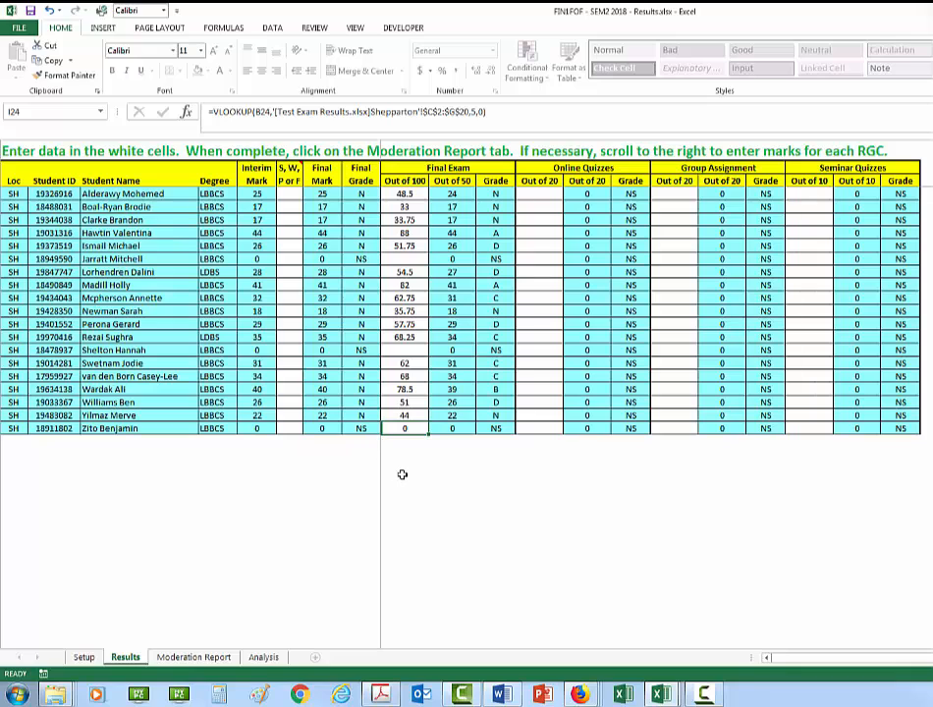
key(Delete)
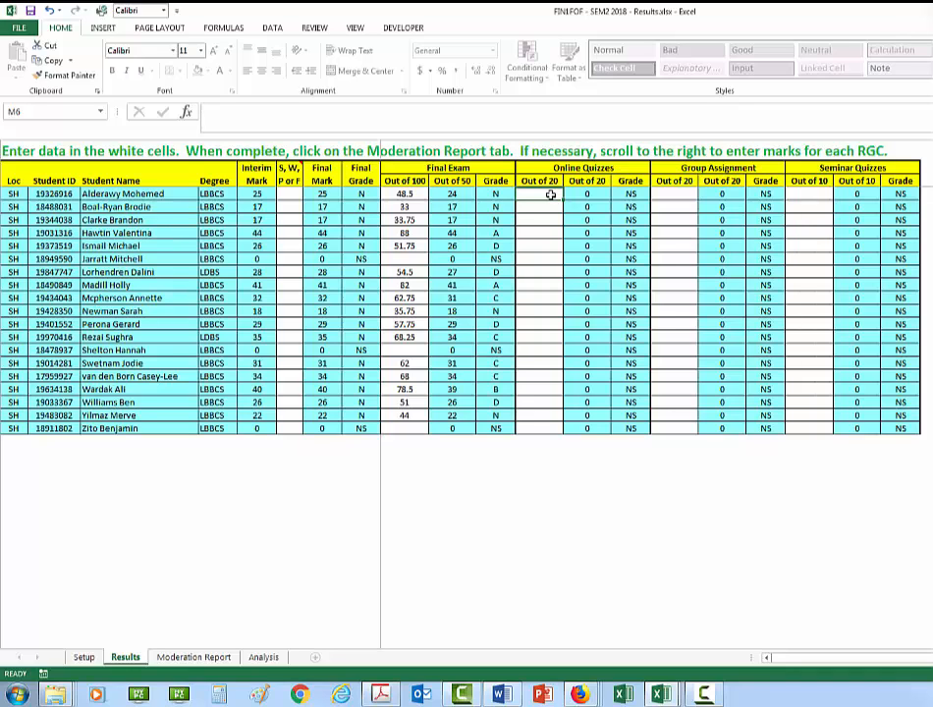
Step: Begin a VLOOKUP formula in M6, the first Online Quizzes mark, with student ID cell B6 as the lookup value
text(=v)
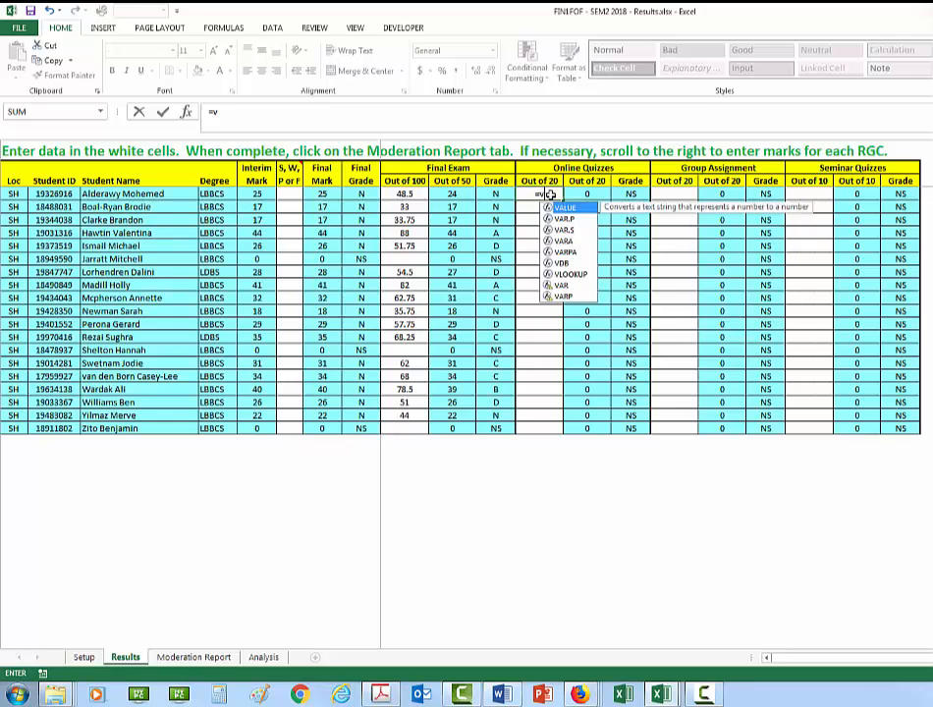
text(l)
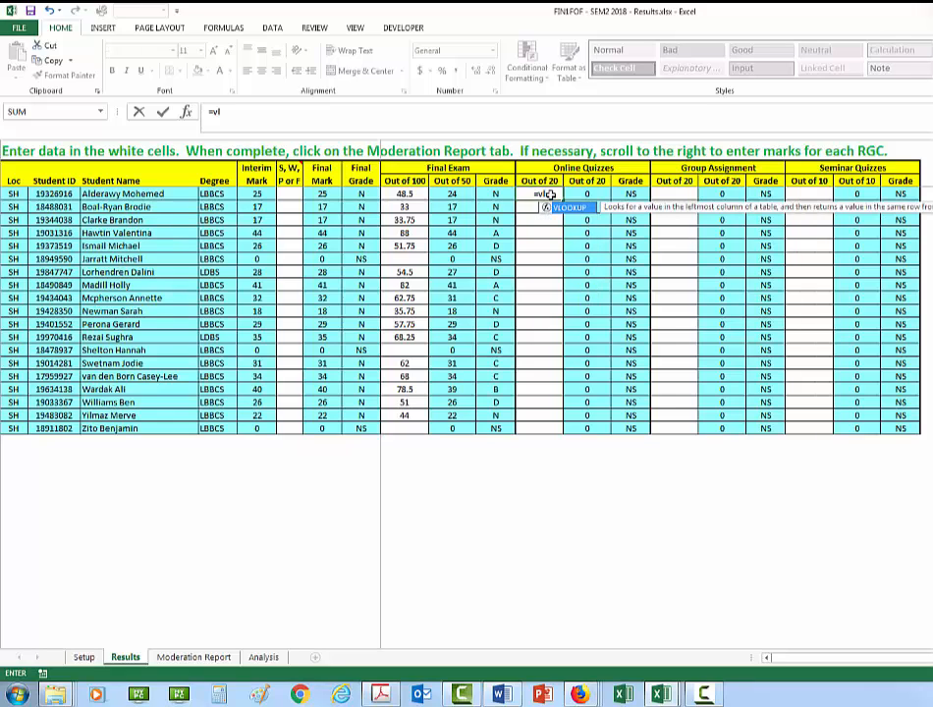
key(Tab)
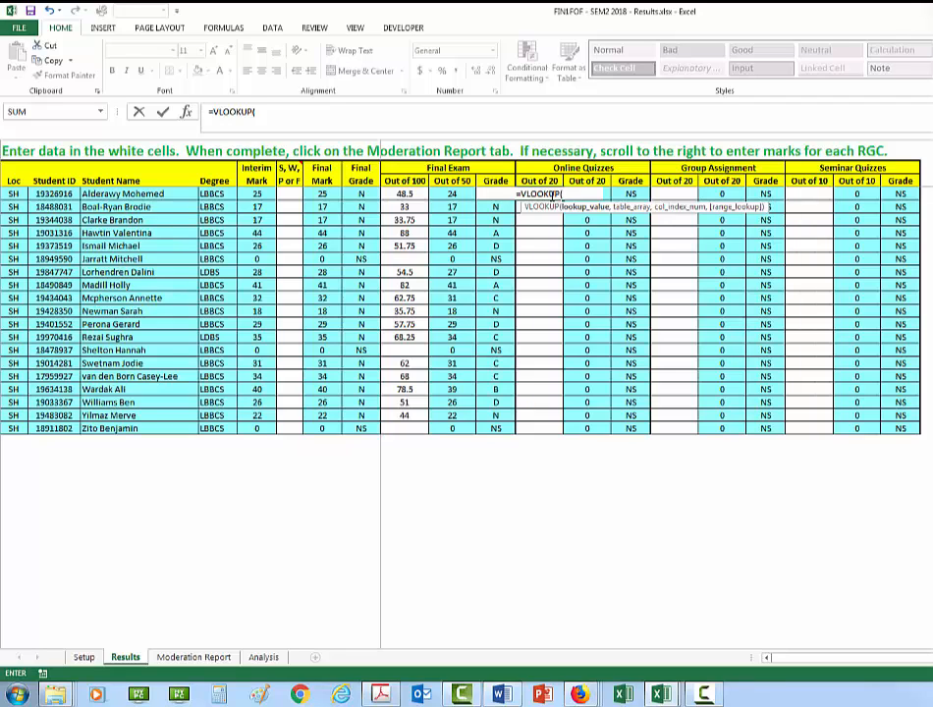
click(57, 195)
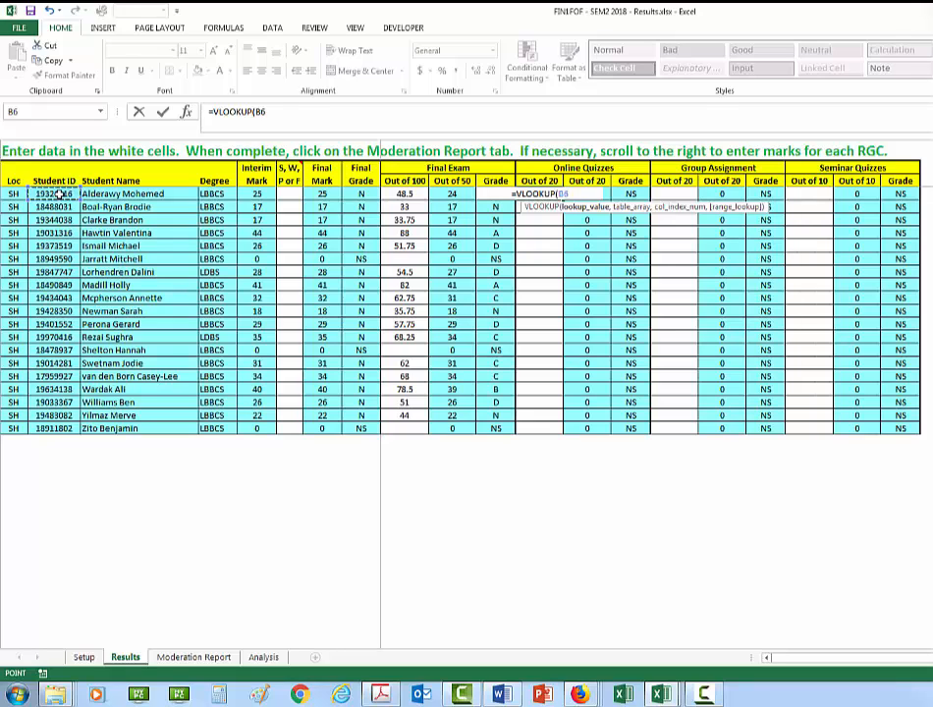
text(,)
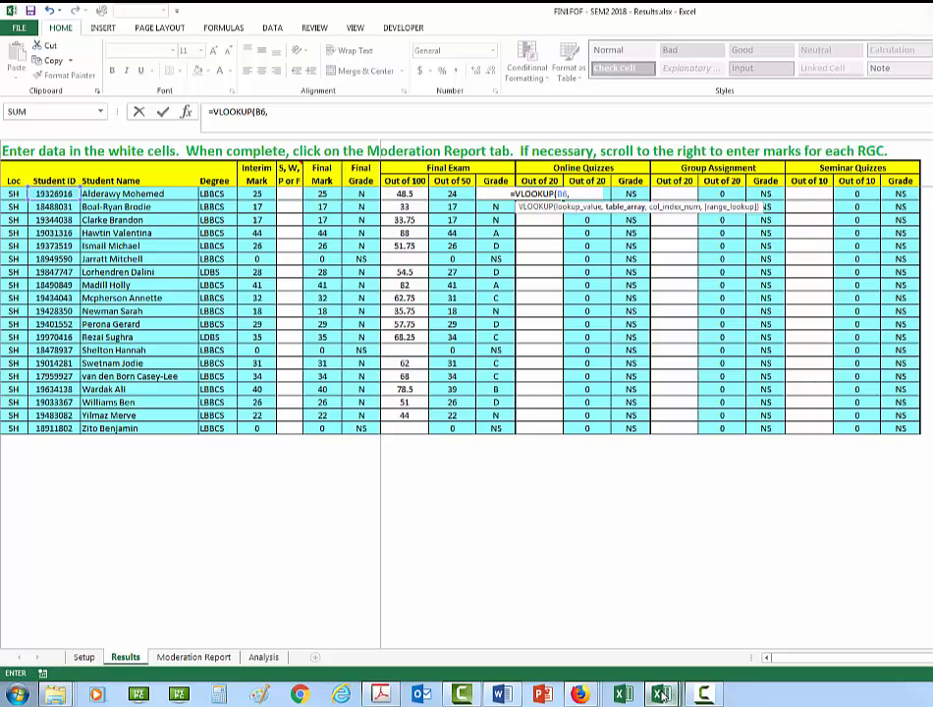
Step: Set the online quiz lookup's table array to $C$2:$CH$20 on the Test Results sheet of Test Results.csv
mouse_move(674, 685)
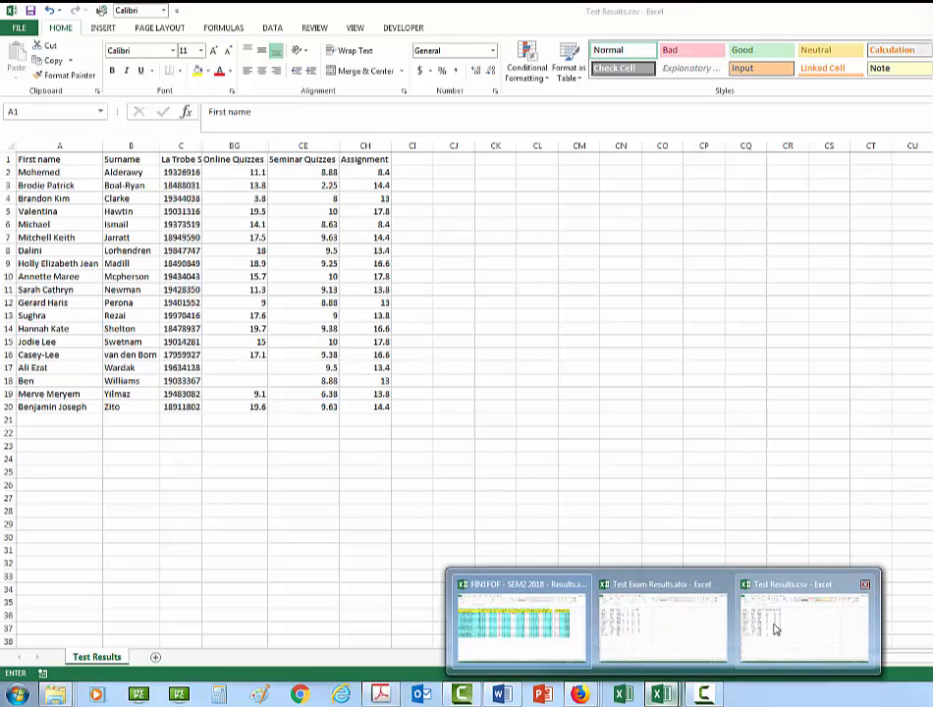
click(773, 626)
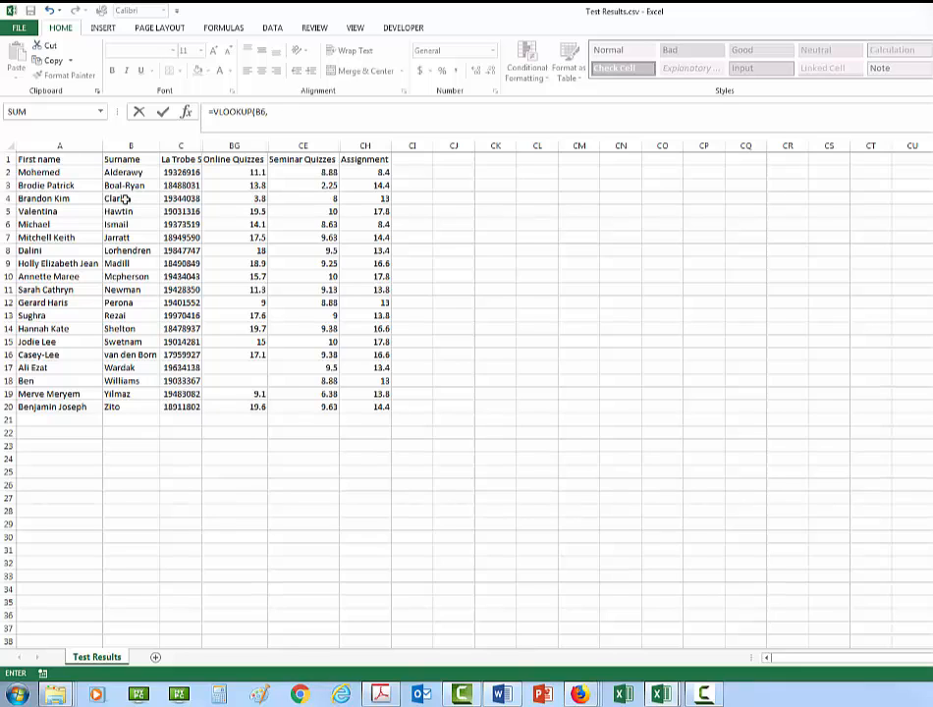
click(177, 173)
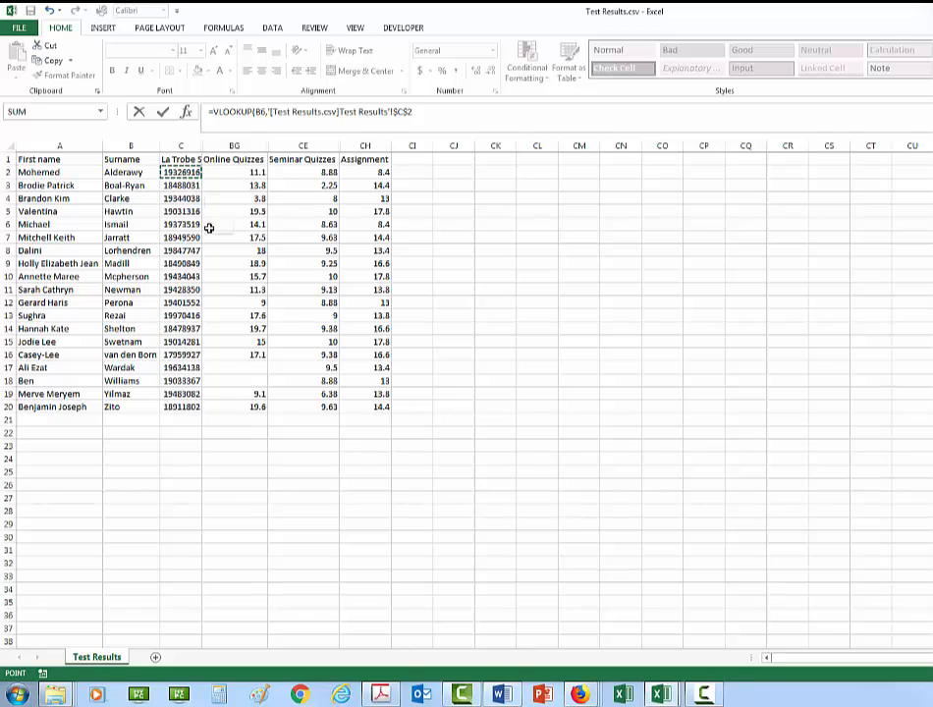
drag(210, 228, 236, 410)
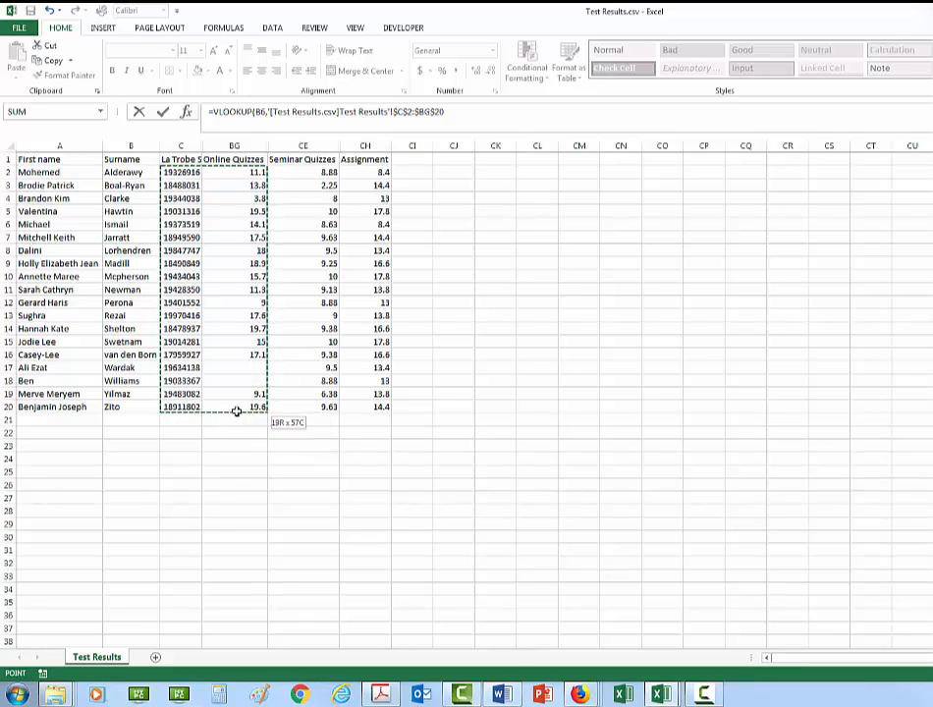
drag(236, 411, 284, 408)
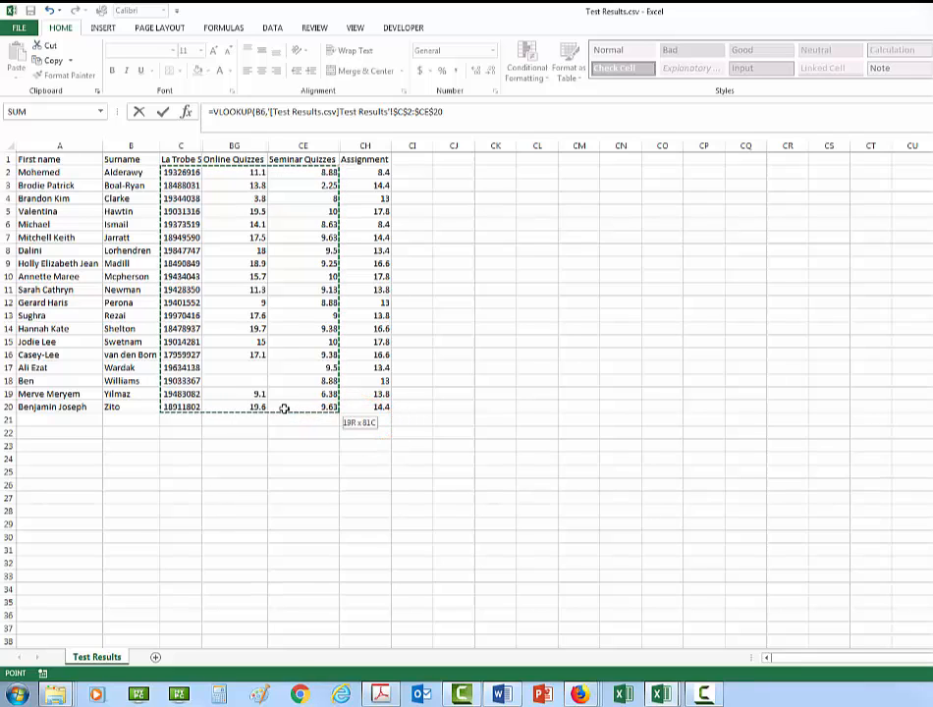
drag(284, 408, 361, 412)
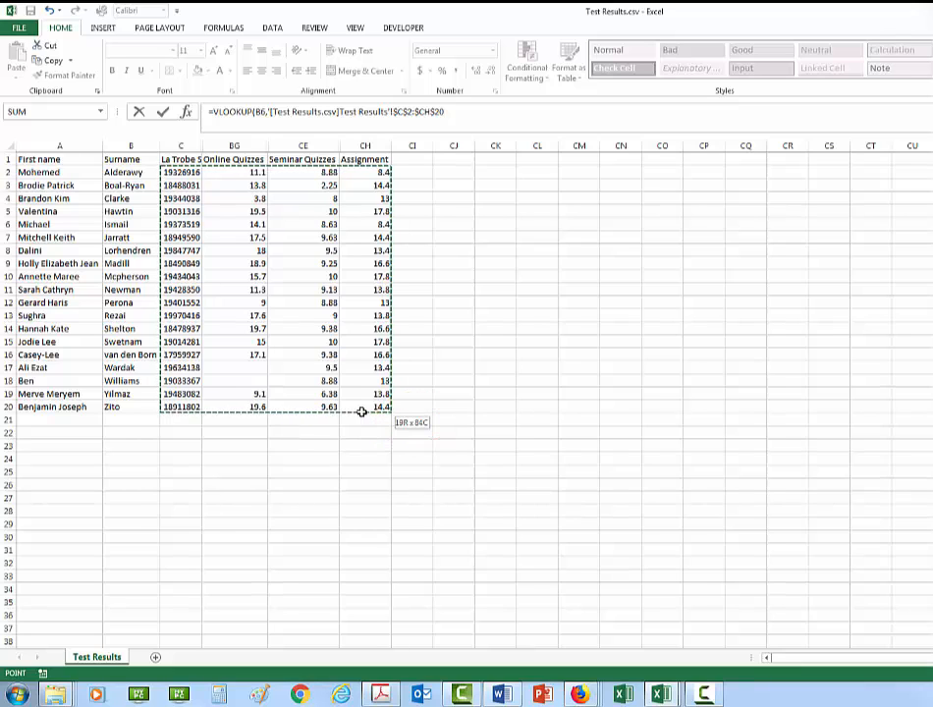
drag(361, 411, 362, 412)
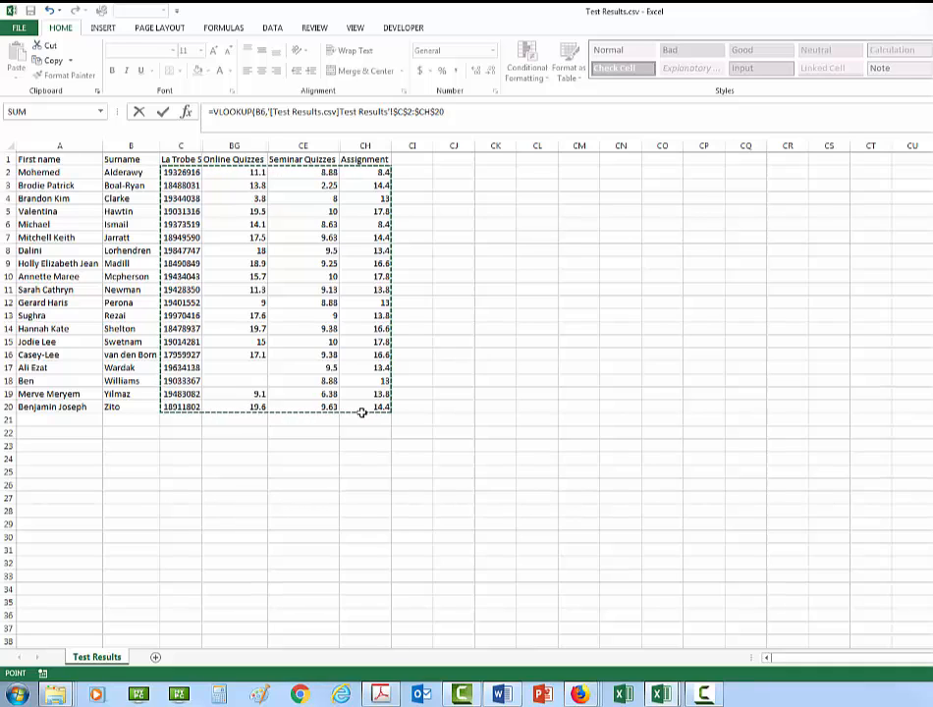
Step: Complete the M6 online quiz VLOOKUP with column index 57 and range lookup 0
text(,)
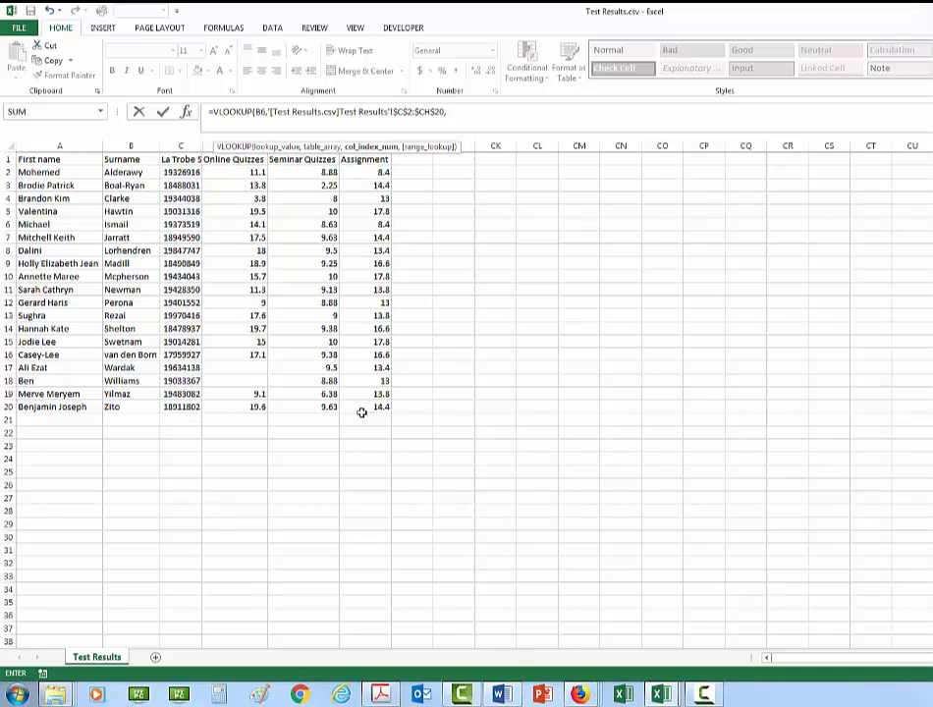
text(57)
text(,)
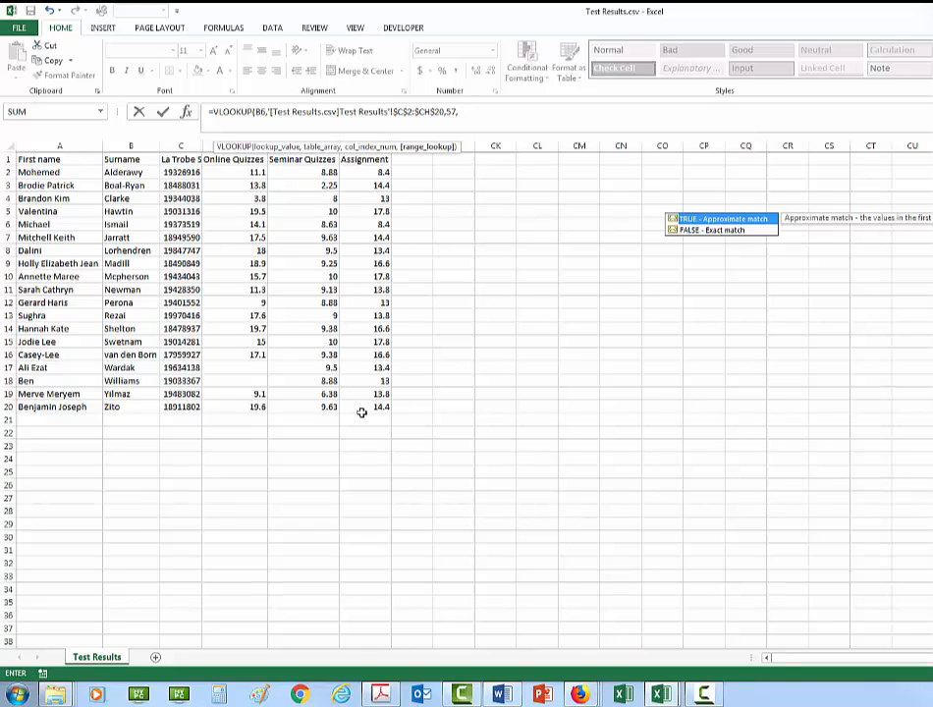
text(0)
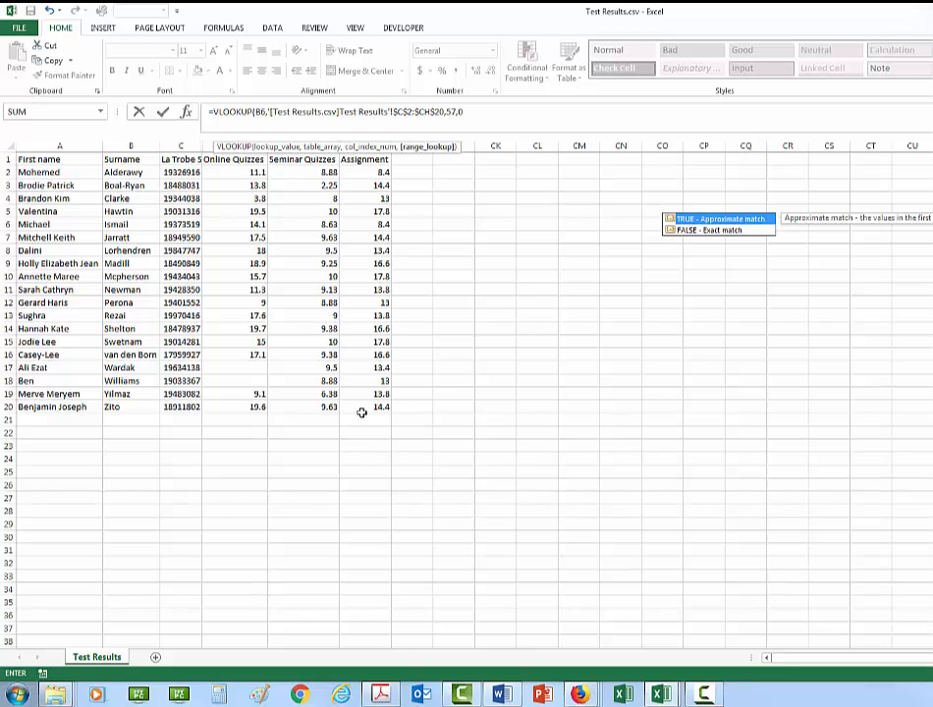
text())
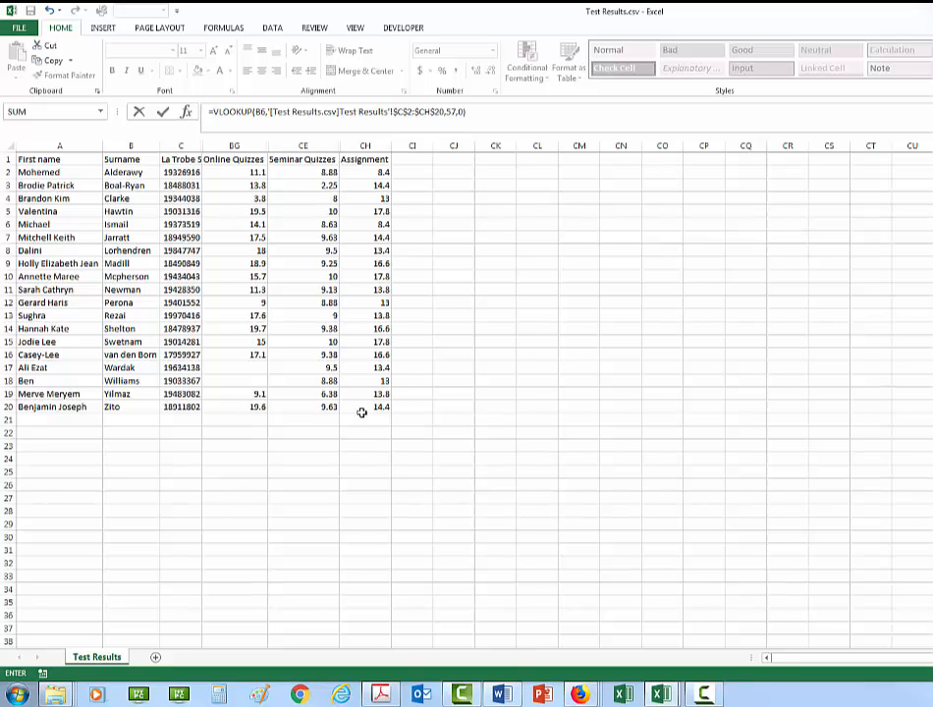
key(Return)
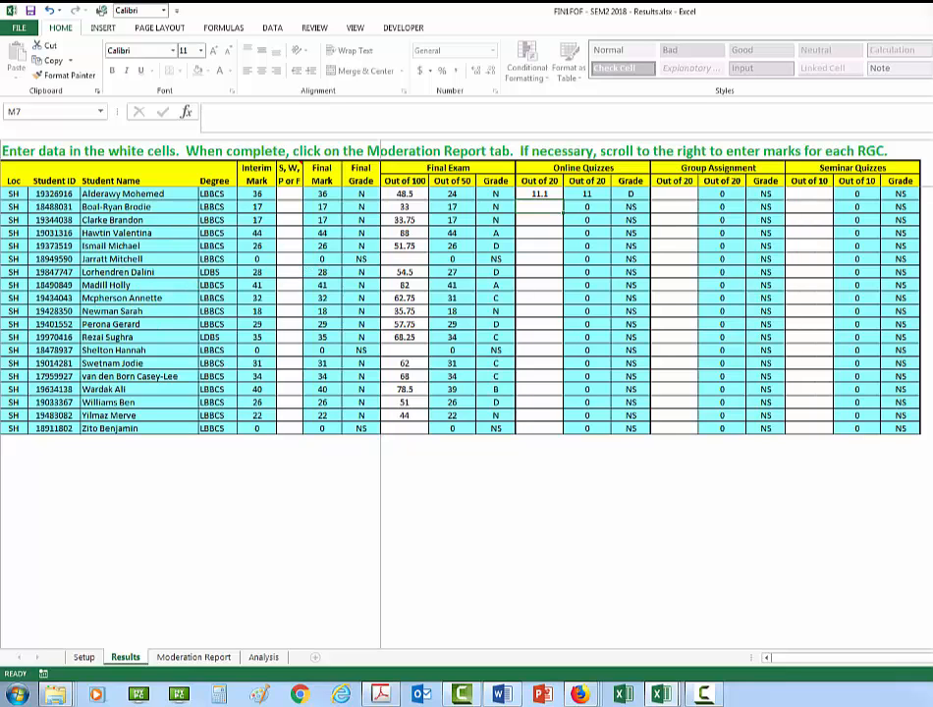
Step: Make the lookup value's column absolute in the M6 formula, changing the reference to $B6
click(543, 193)
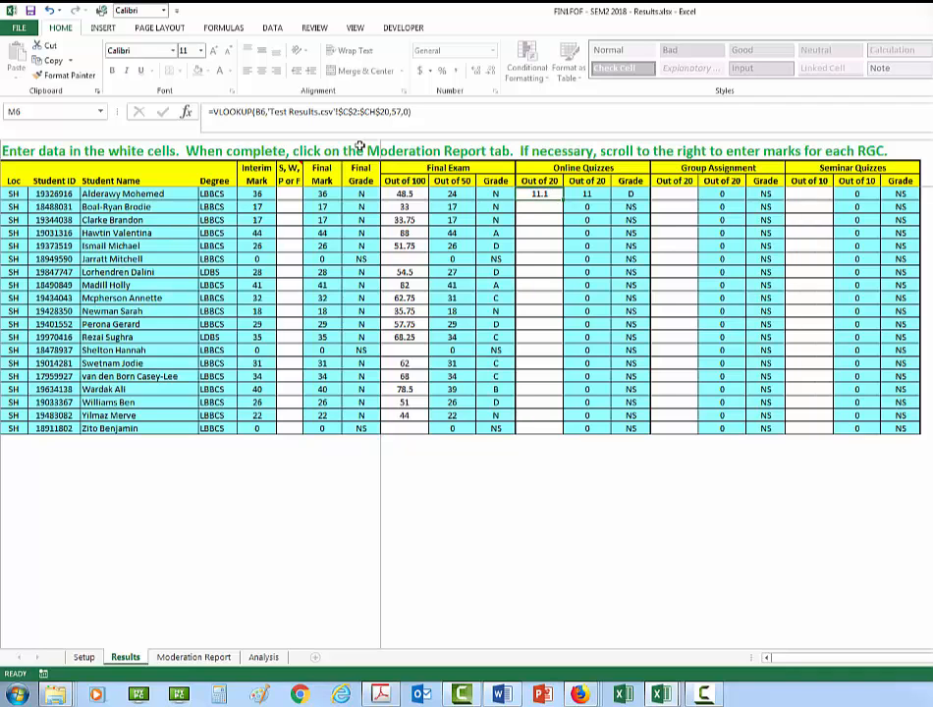
click(260, 113)
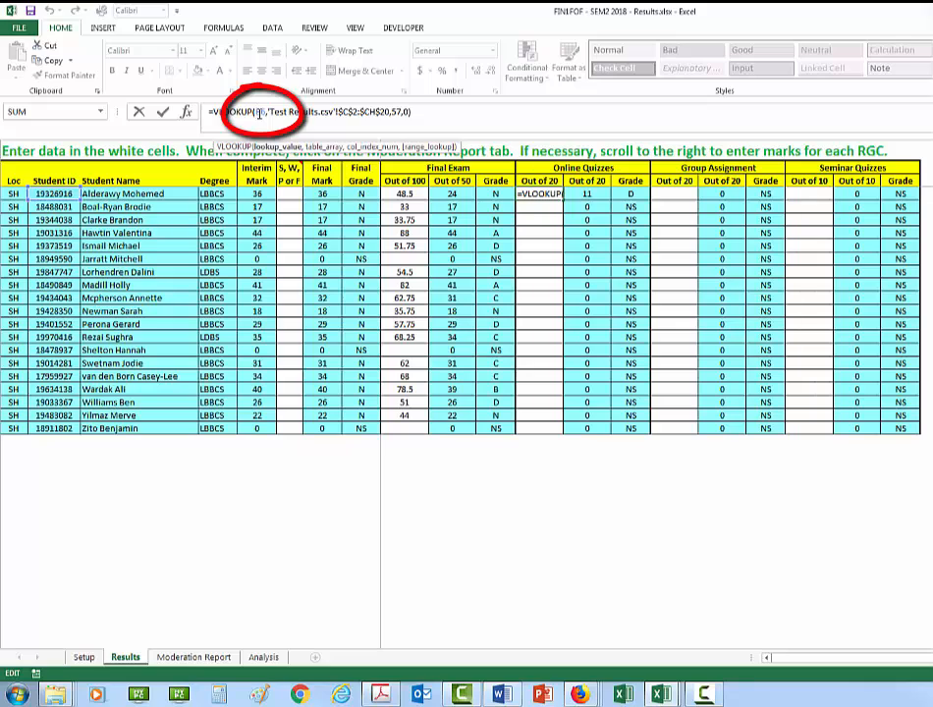
click(257, 112)
text($)
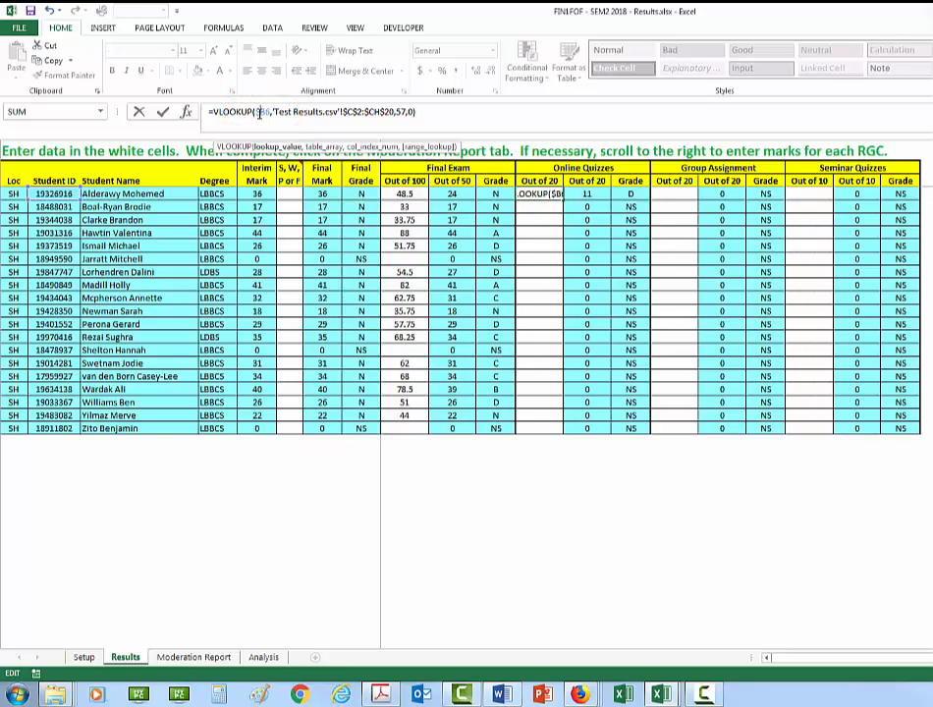
key(Return)
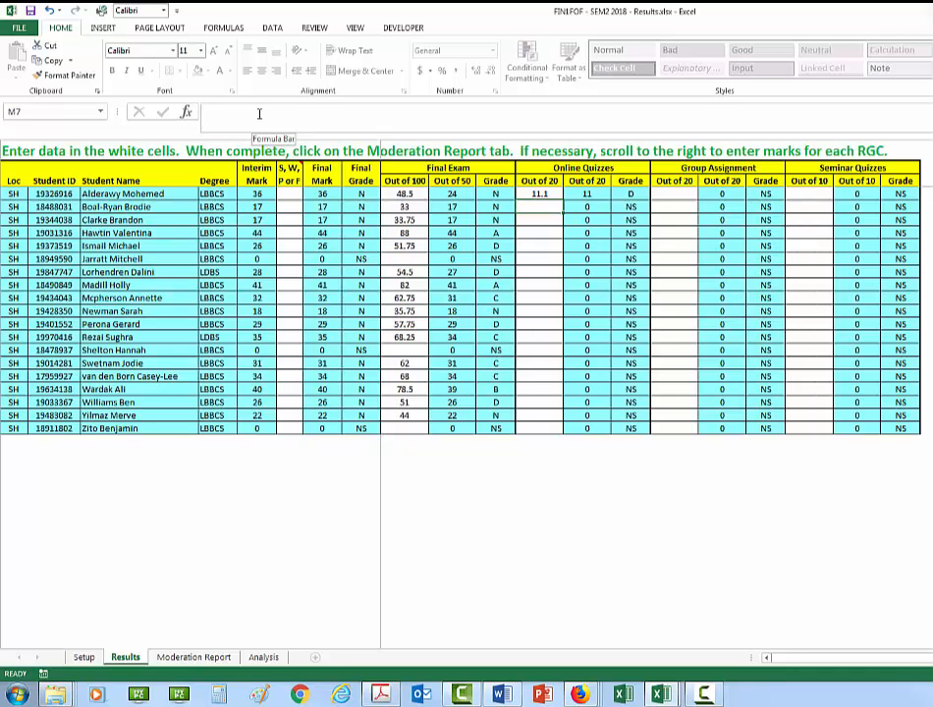
Step: Copy the M6 lookup formula into Q6 for the Group Assignment and U6 for the Seminar Quizzes
click(537, 193)
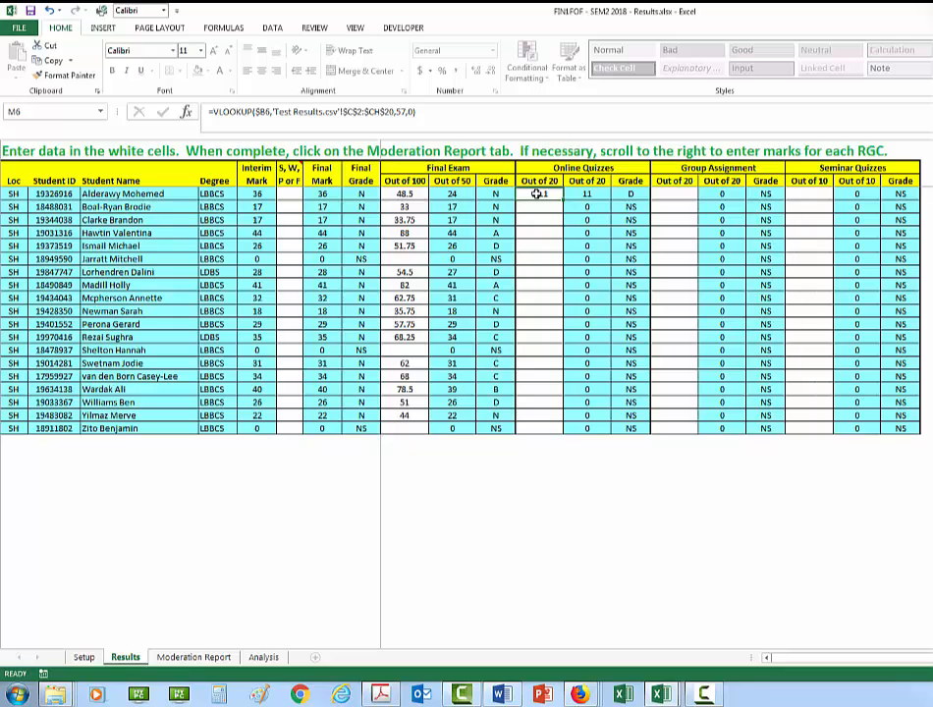
key(ctrl+c)
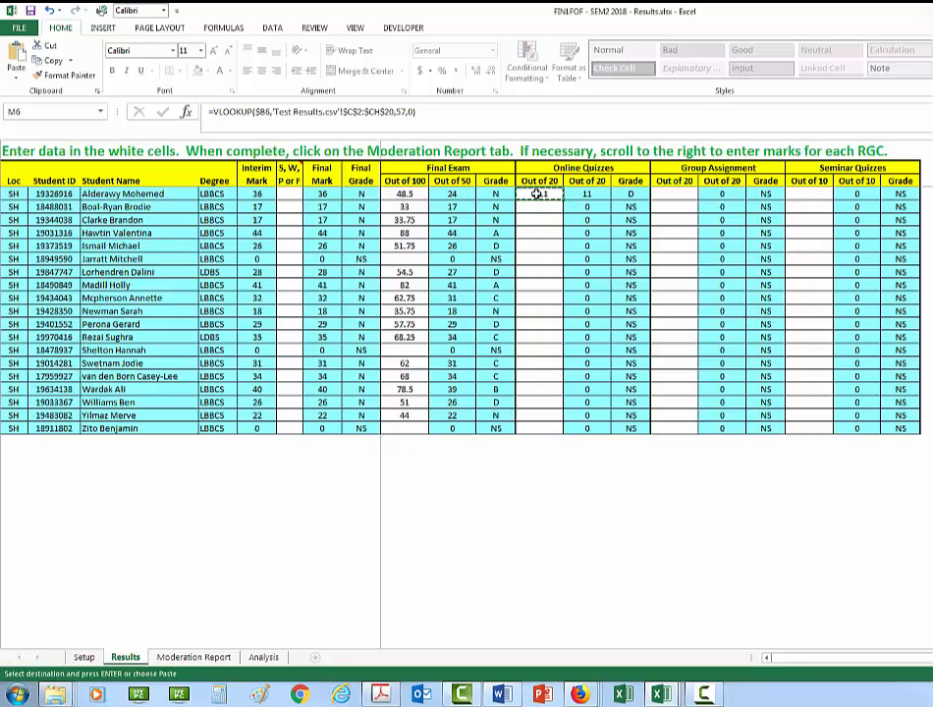
click(668, 194)
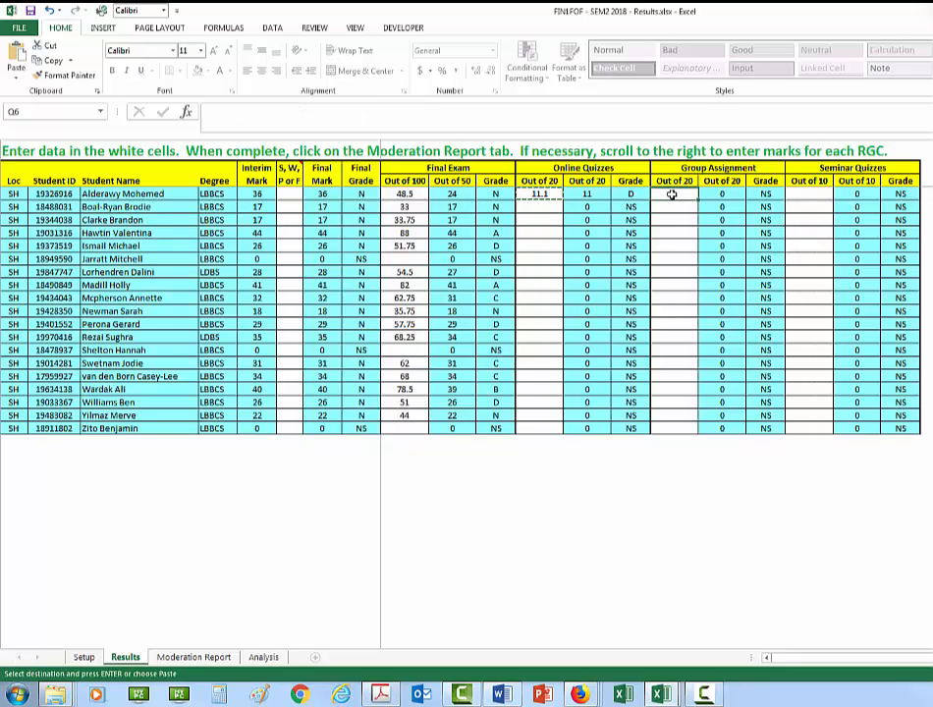
key(ctrl+v)
click(802, 194)
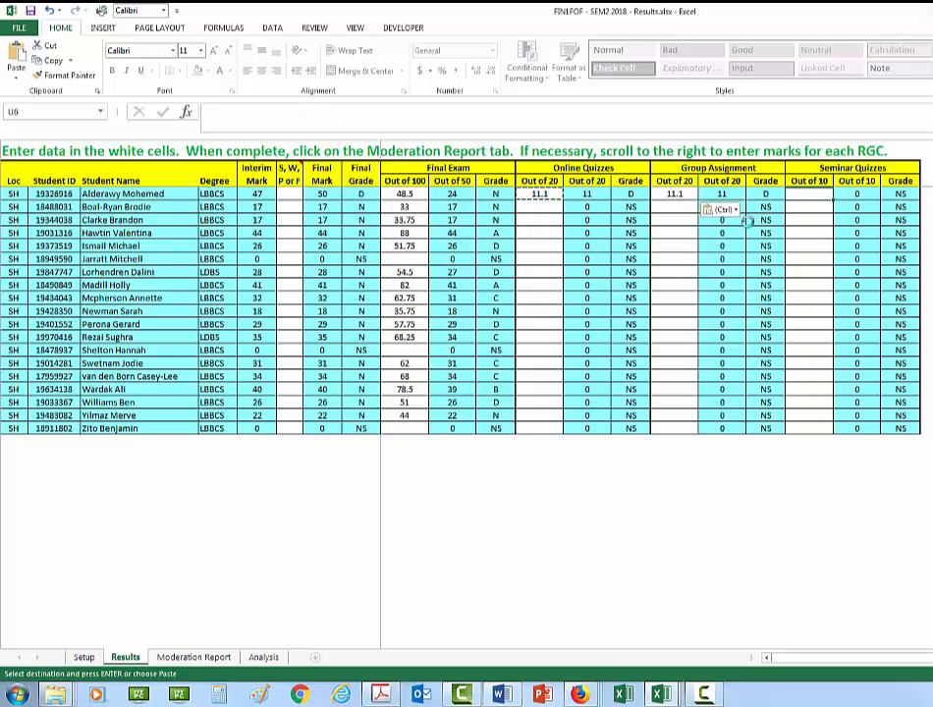
key(ctrl+v)
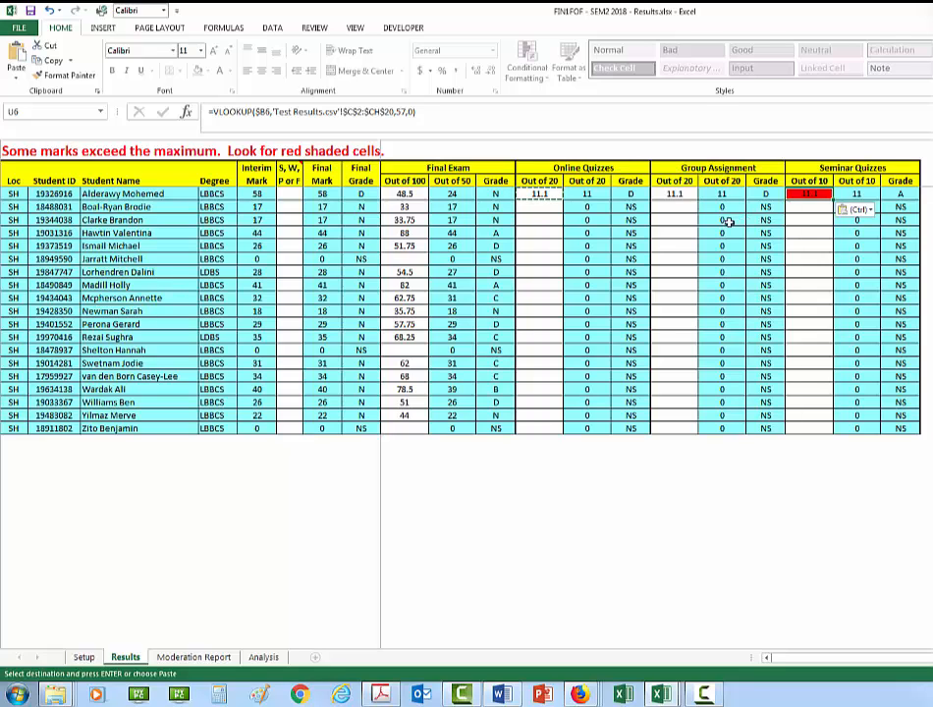
Step: Set the column index of the Group Assignment lookup in Q6 to 84
click(674, 195)
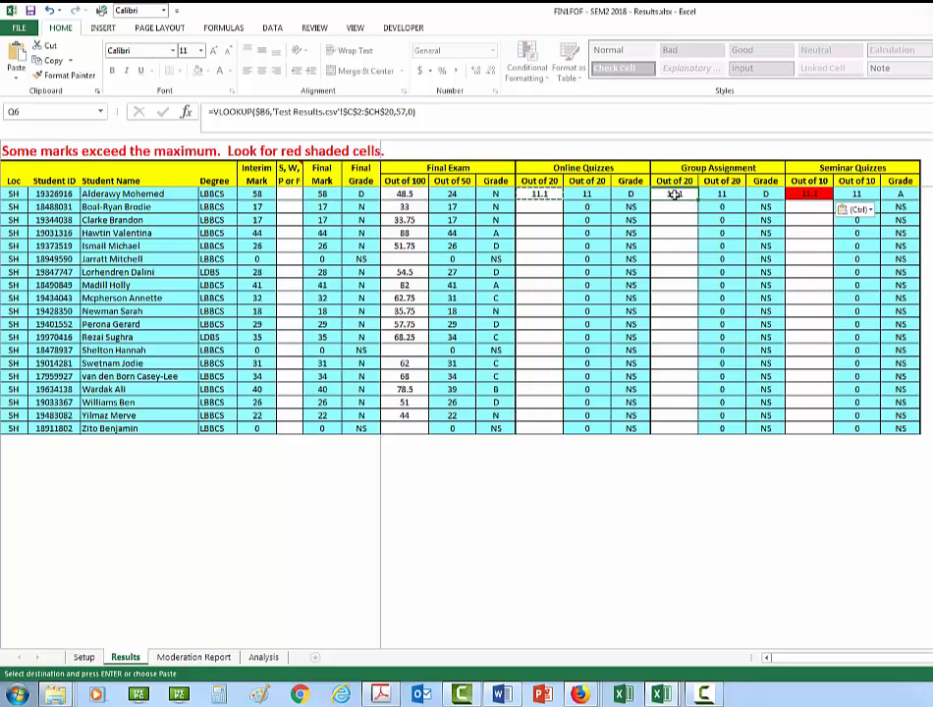
click(403, 112)
double_click(402, 112)
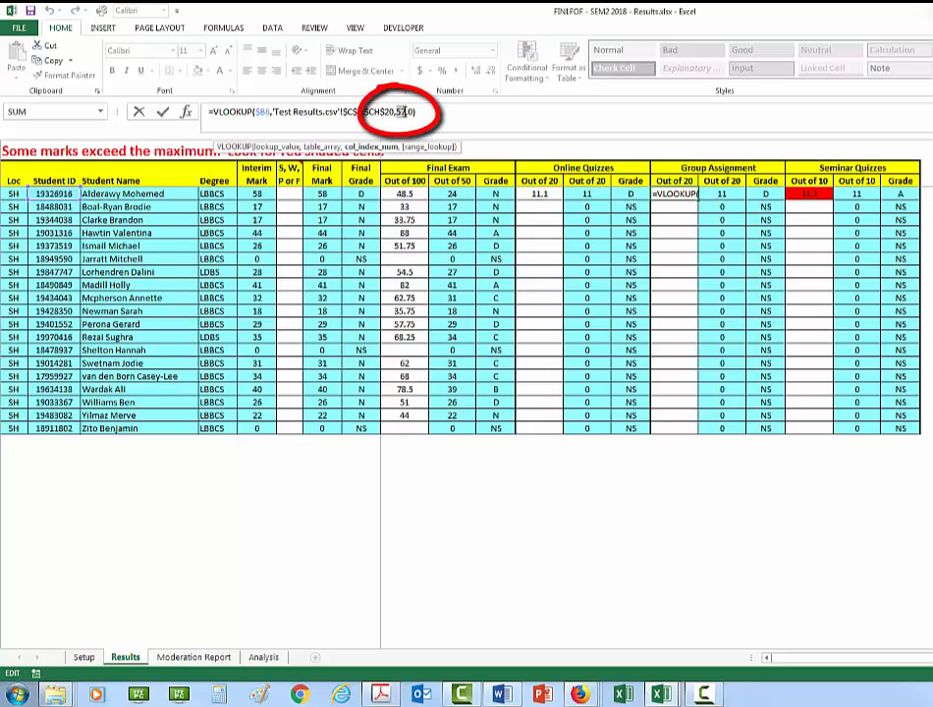
text(84)
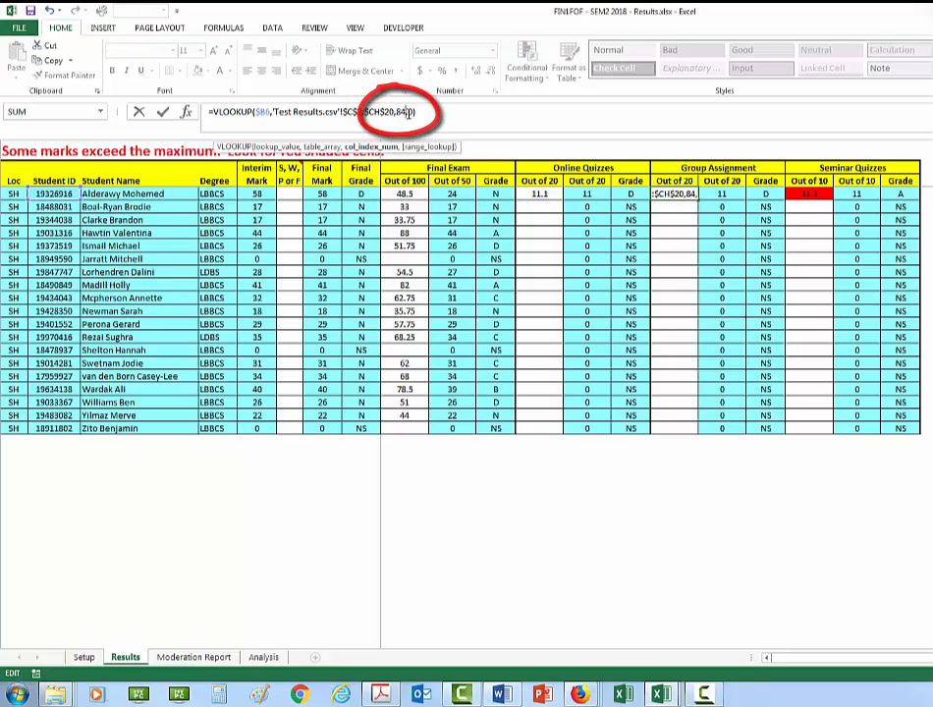
key(Return)
Step: Set the column index of the Seminar Quizzes lookup in U6 to 81
click(797, 195)
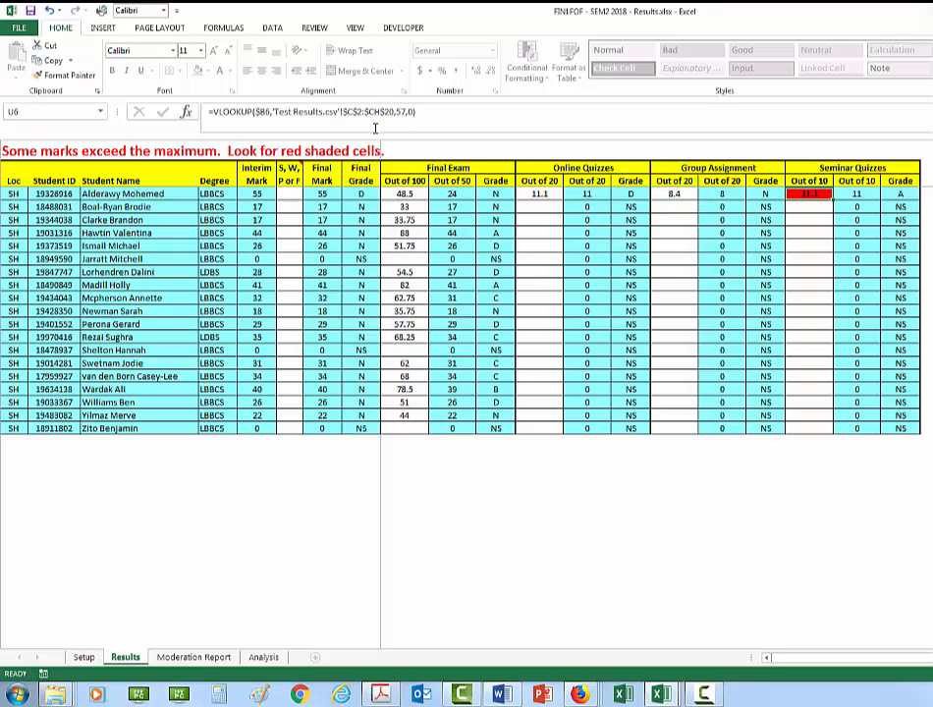
double_click(399, 110)
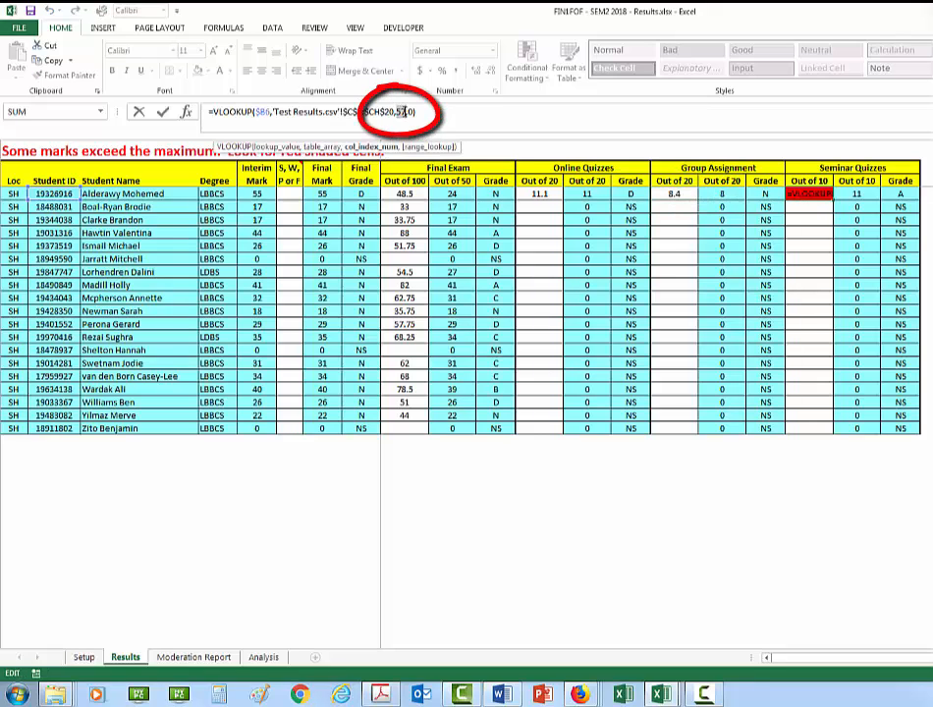
text(81)
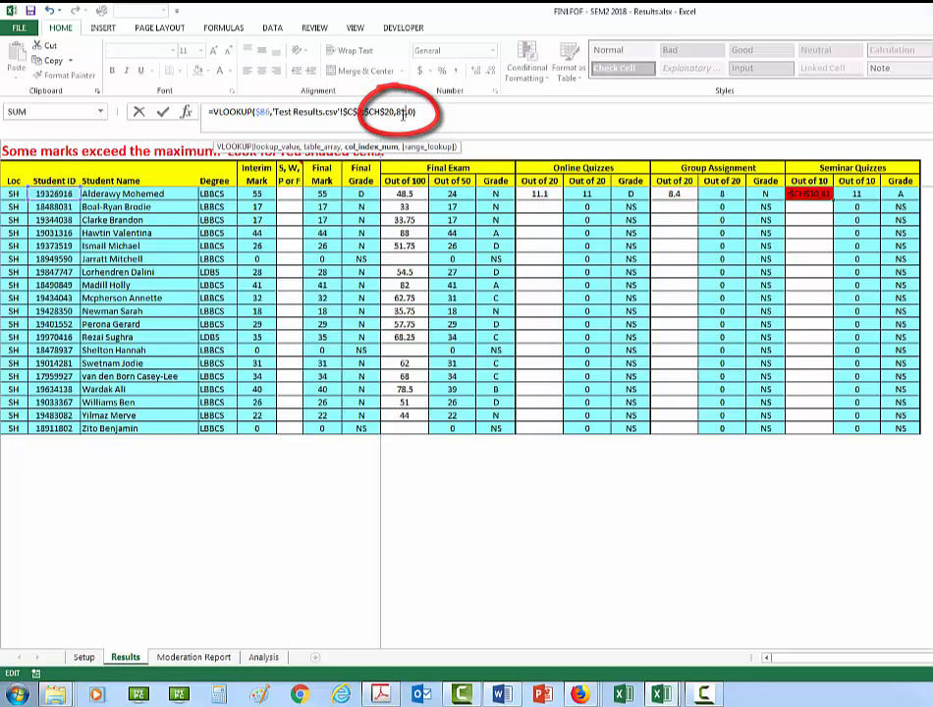
key(Return)
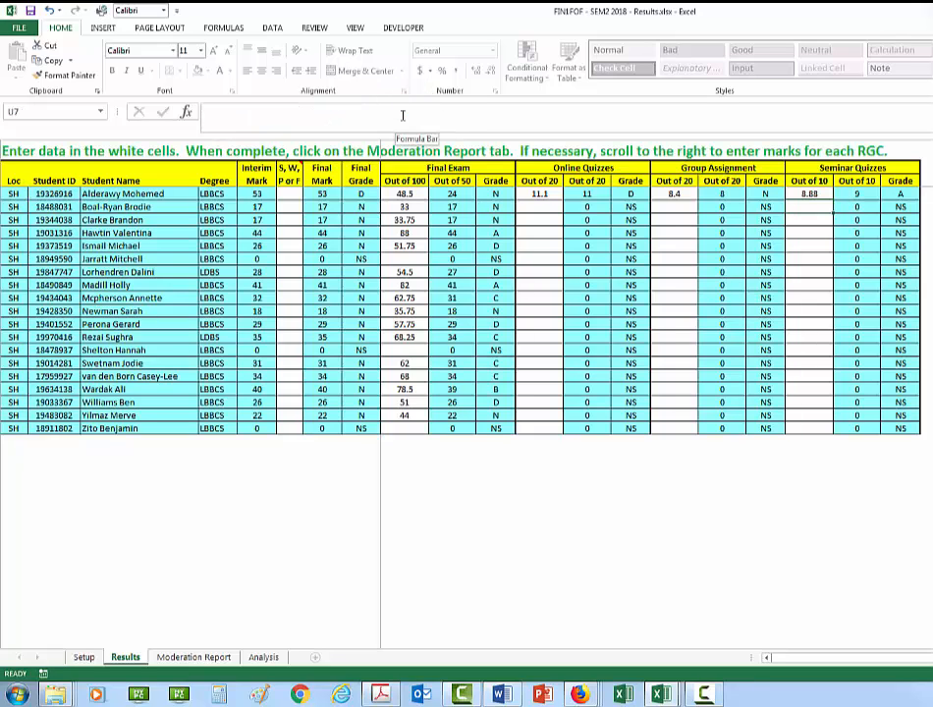
Step: Fill the Online Quizzes, Group Assignment and Seminar Quizzes lookups in M6, Q6 and U6 down to row 24
click(543, 195)
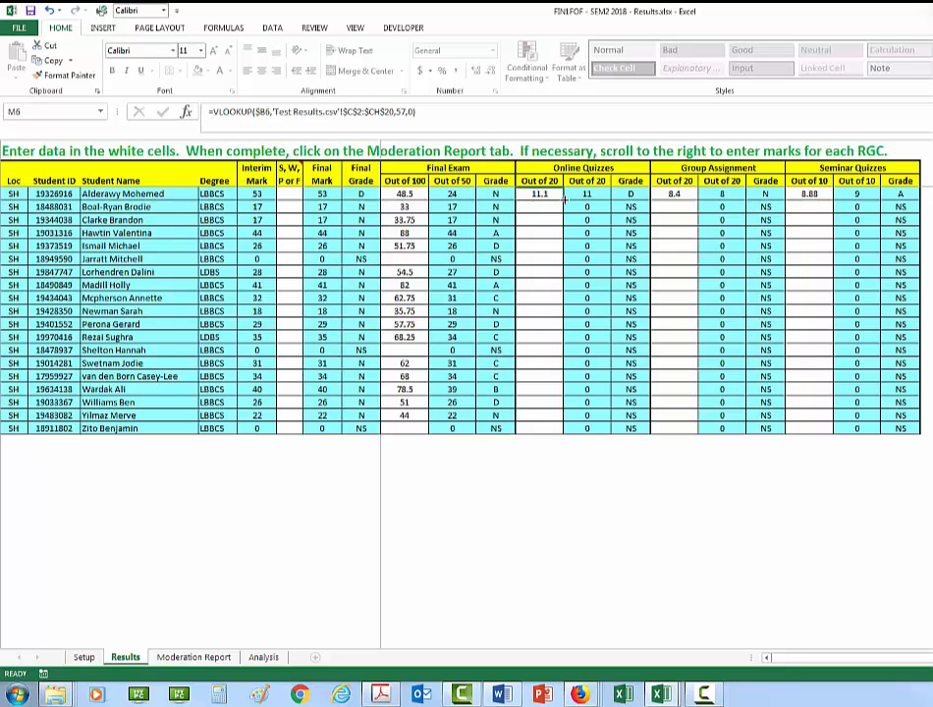
drag(562, 199, 555, 428)
click(676, 195)
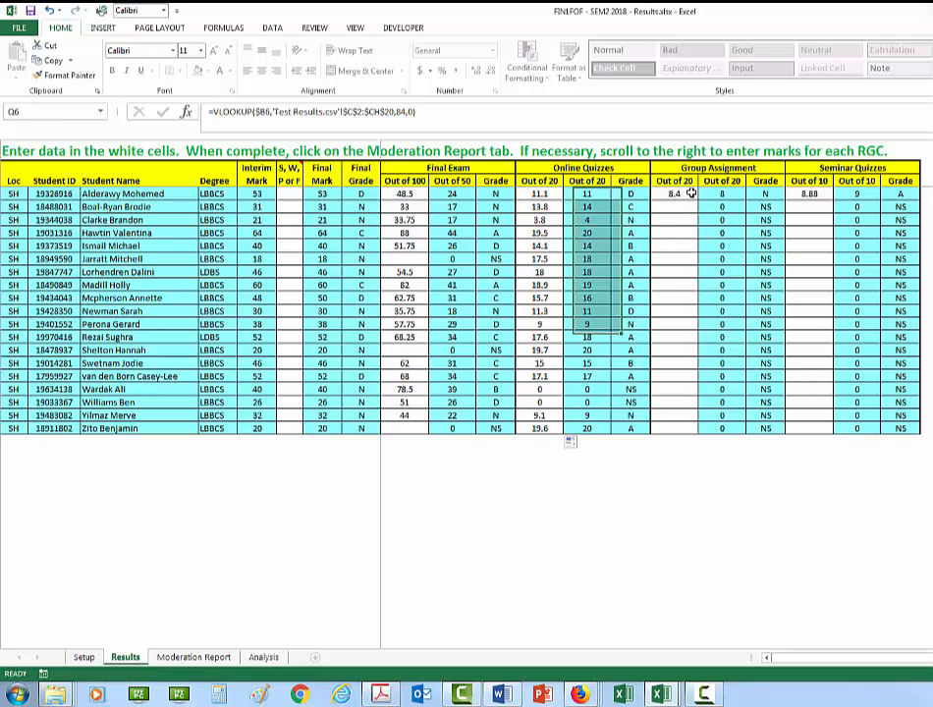
drag(694, 202, 688, 436)
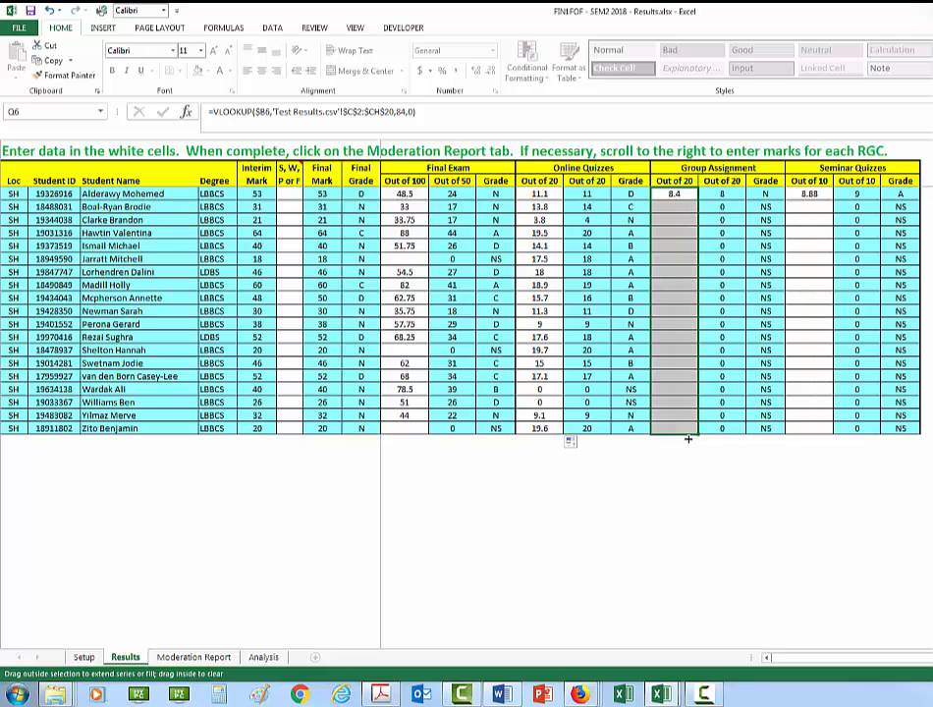
click(823, 195)
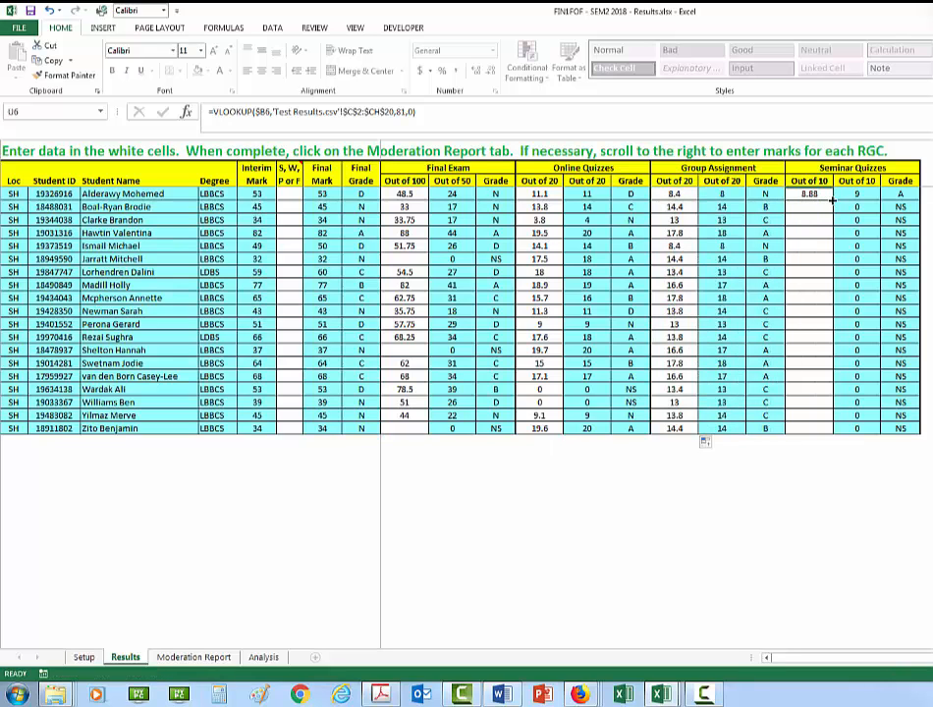
drag(832, 200, 802, 445)
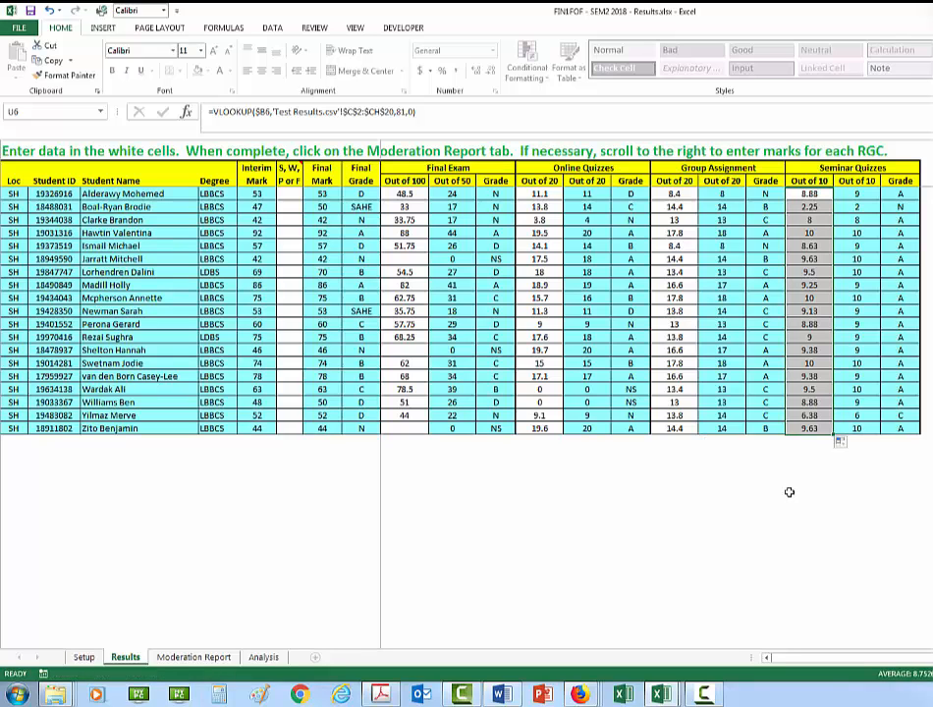